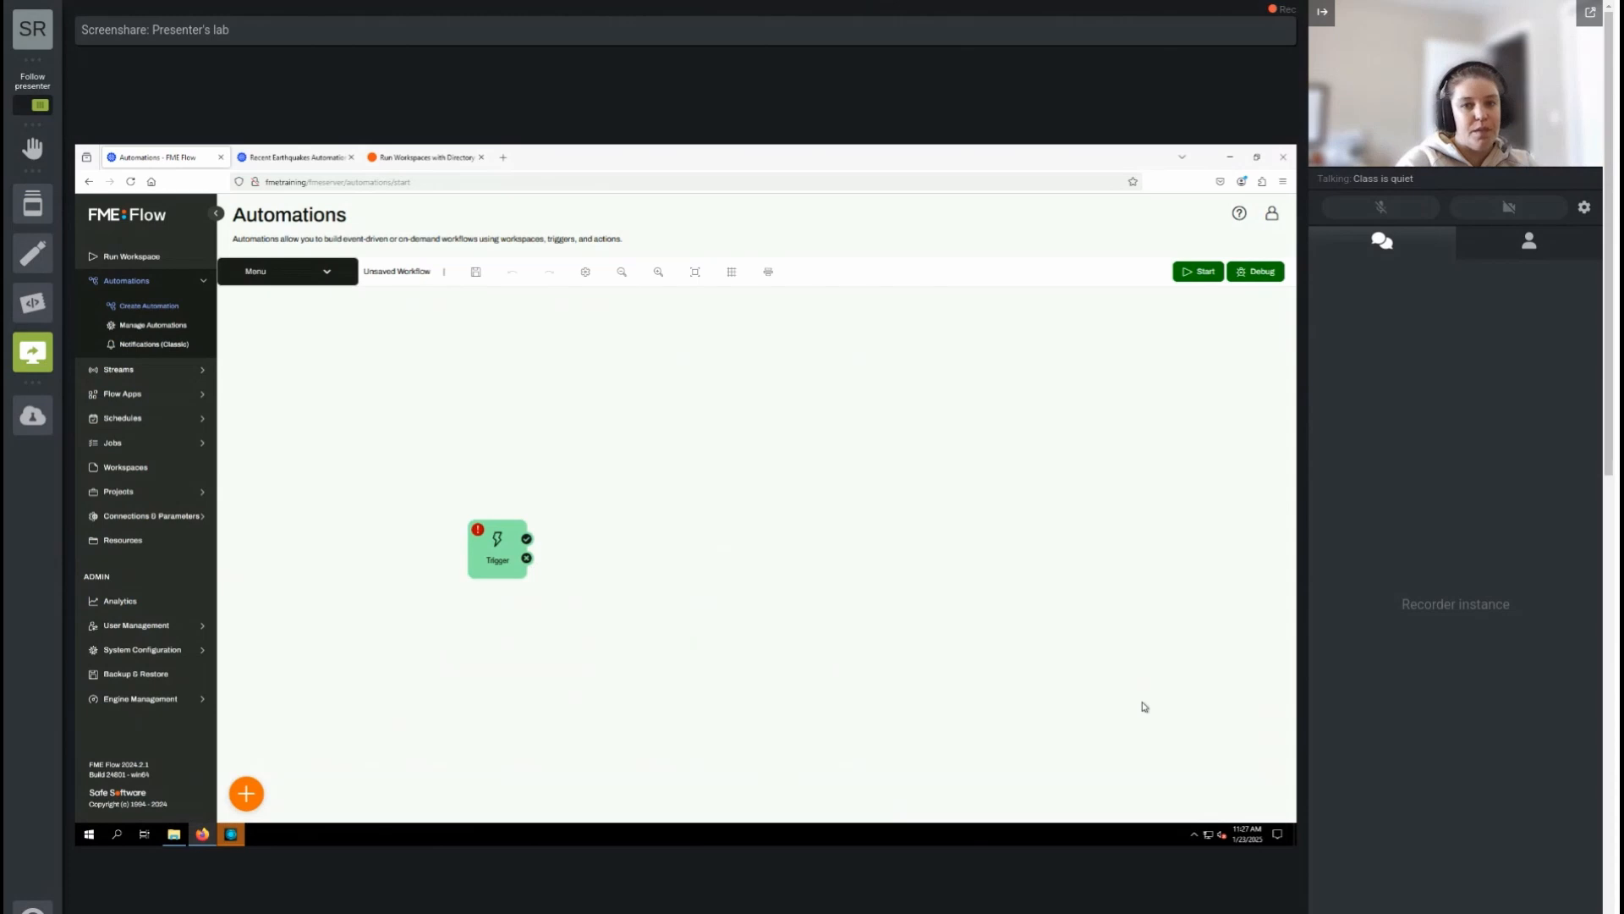
Step: Set the automation's empty trigger to the Resource or Network Directory (updated) event
double_click(497, 545)
click(1167, 360)
scroll(1164, 461, down, 2)
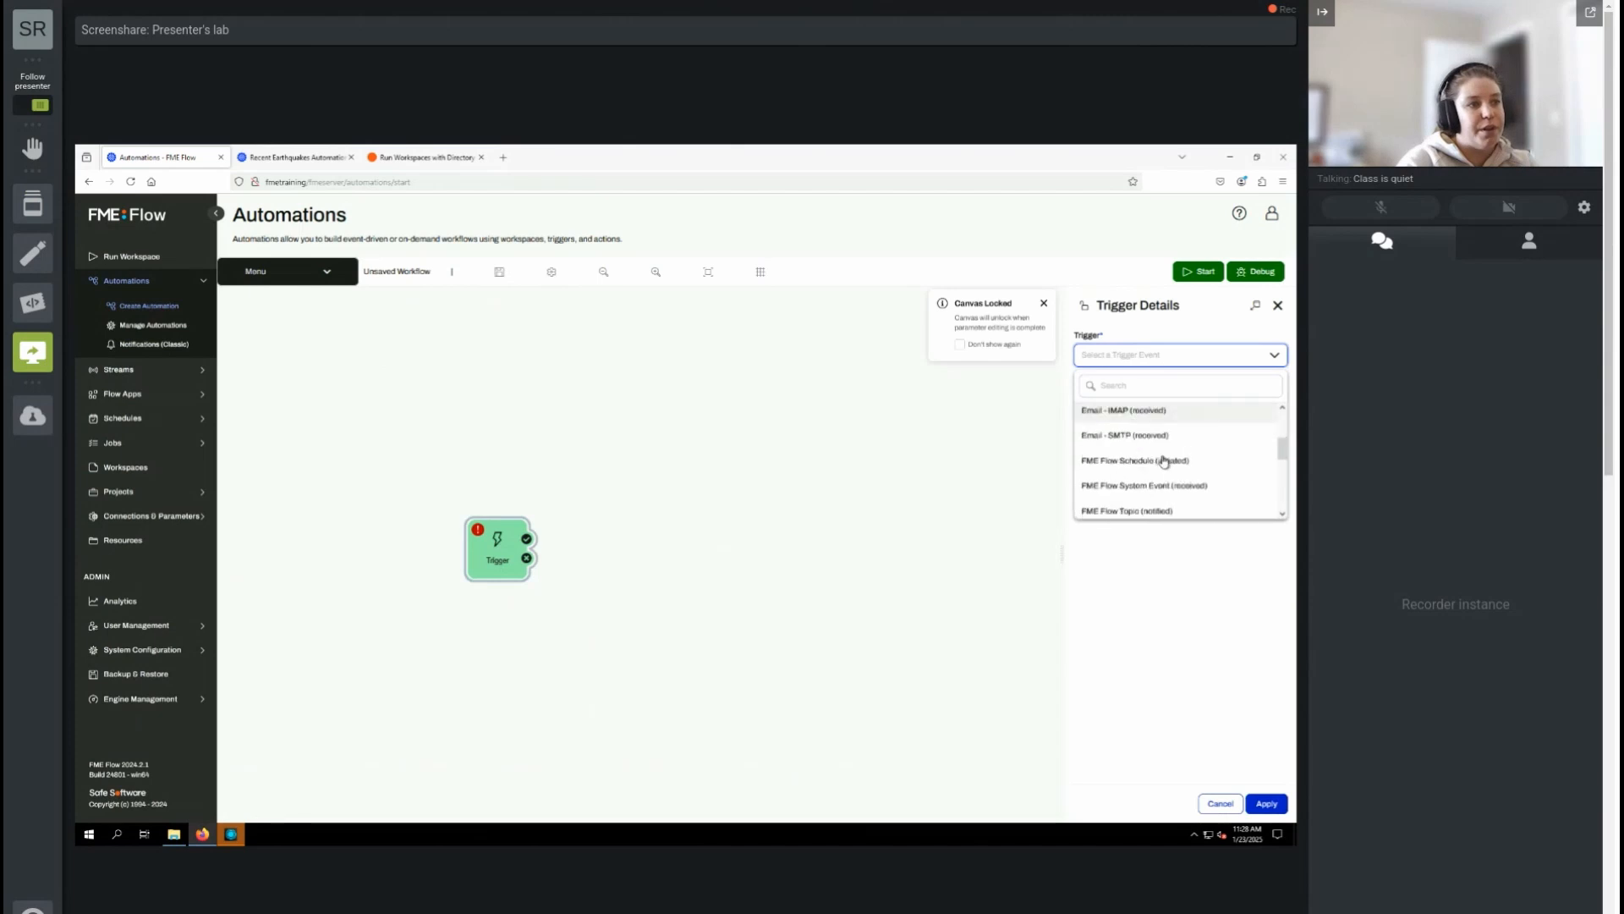
scroll(1165, 473, down, 2)
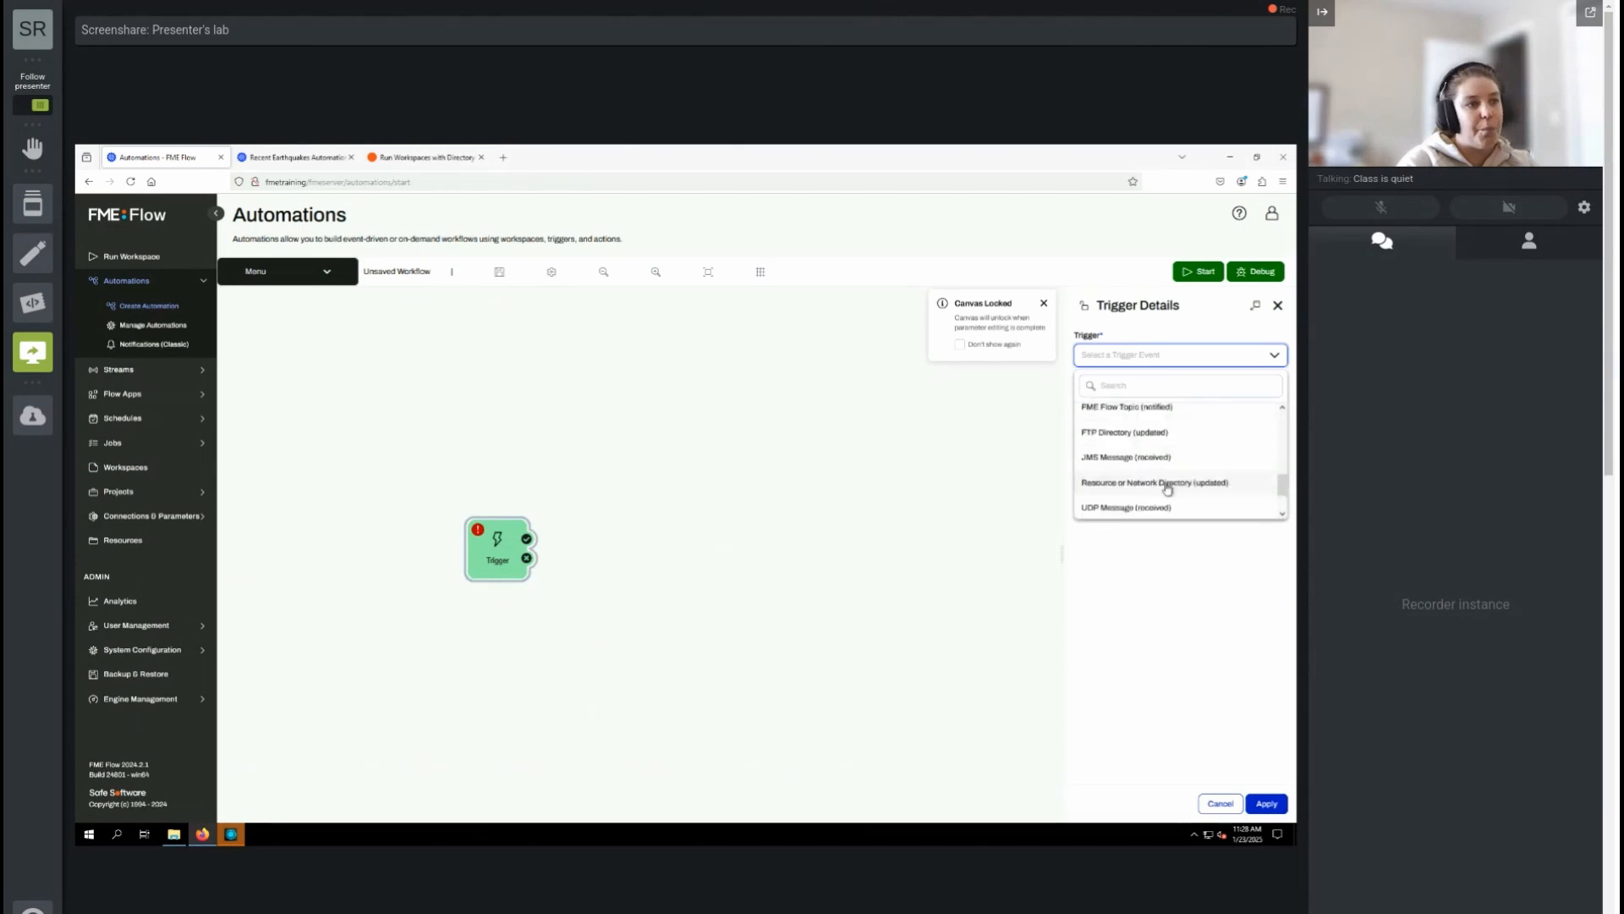
scroll(1167, 489, down, 2)
click(1168, 432)
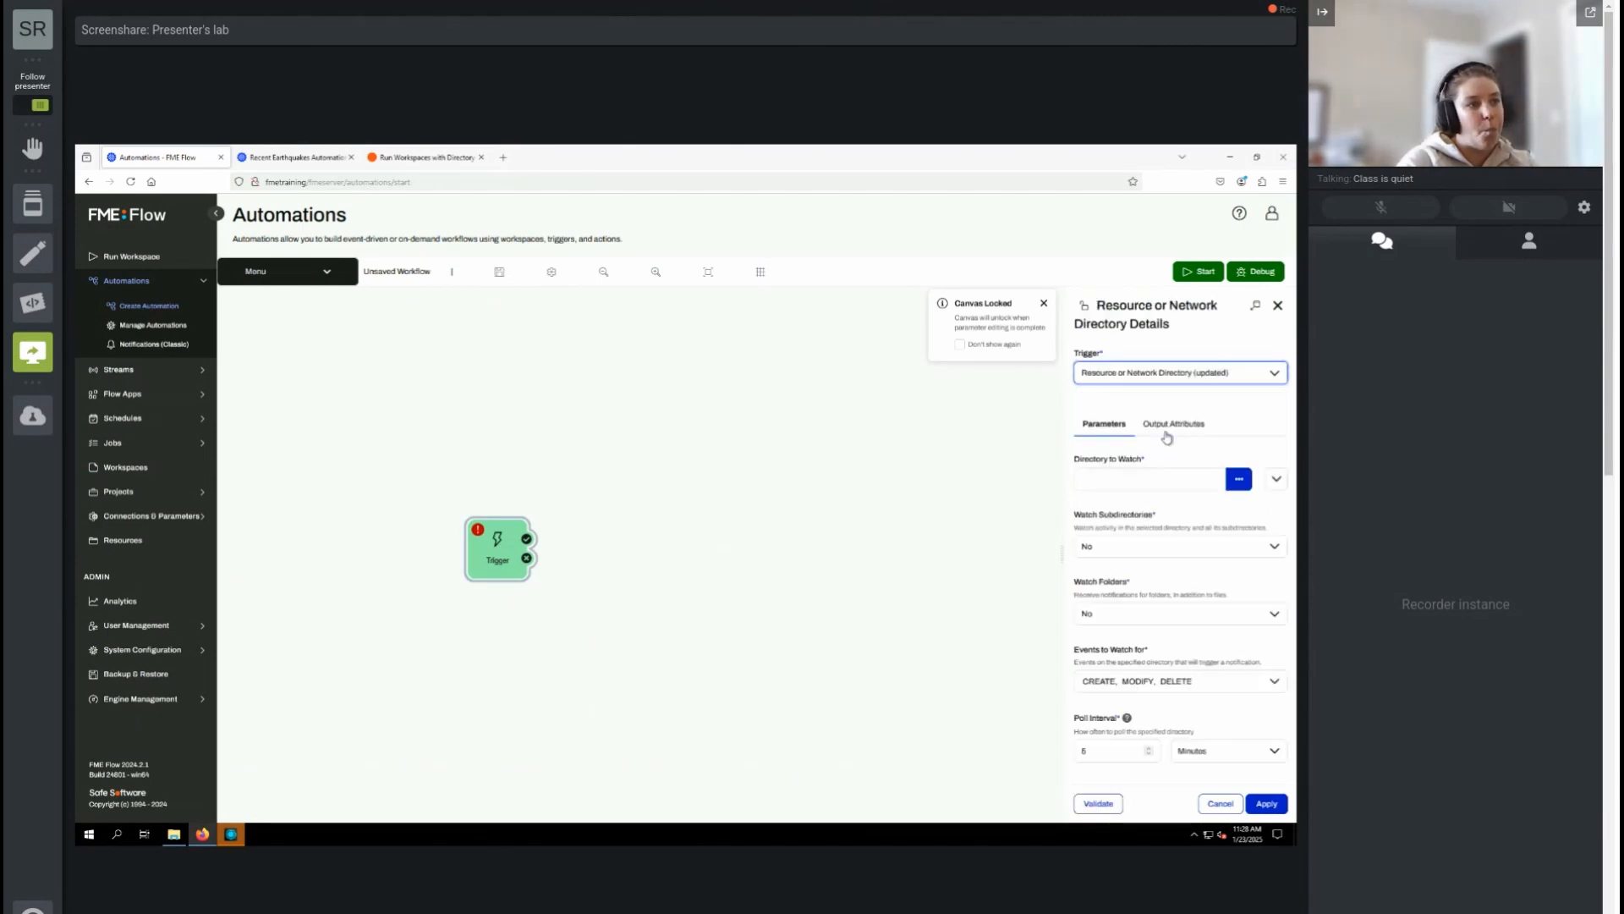
Step: Create a BuildingUpdates folder inside the Data resource and choose it as the trigger's directory to watch
click(1241, 480)
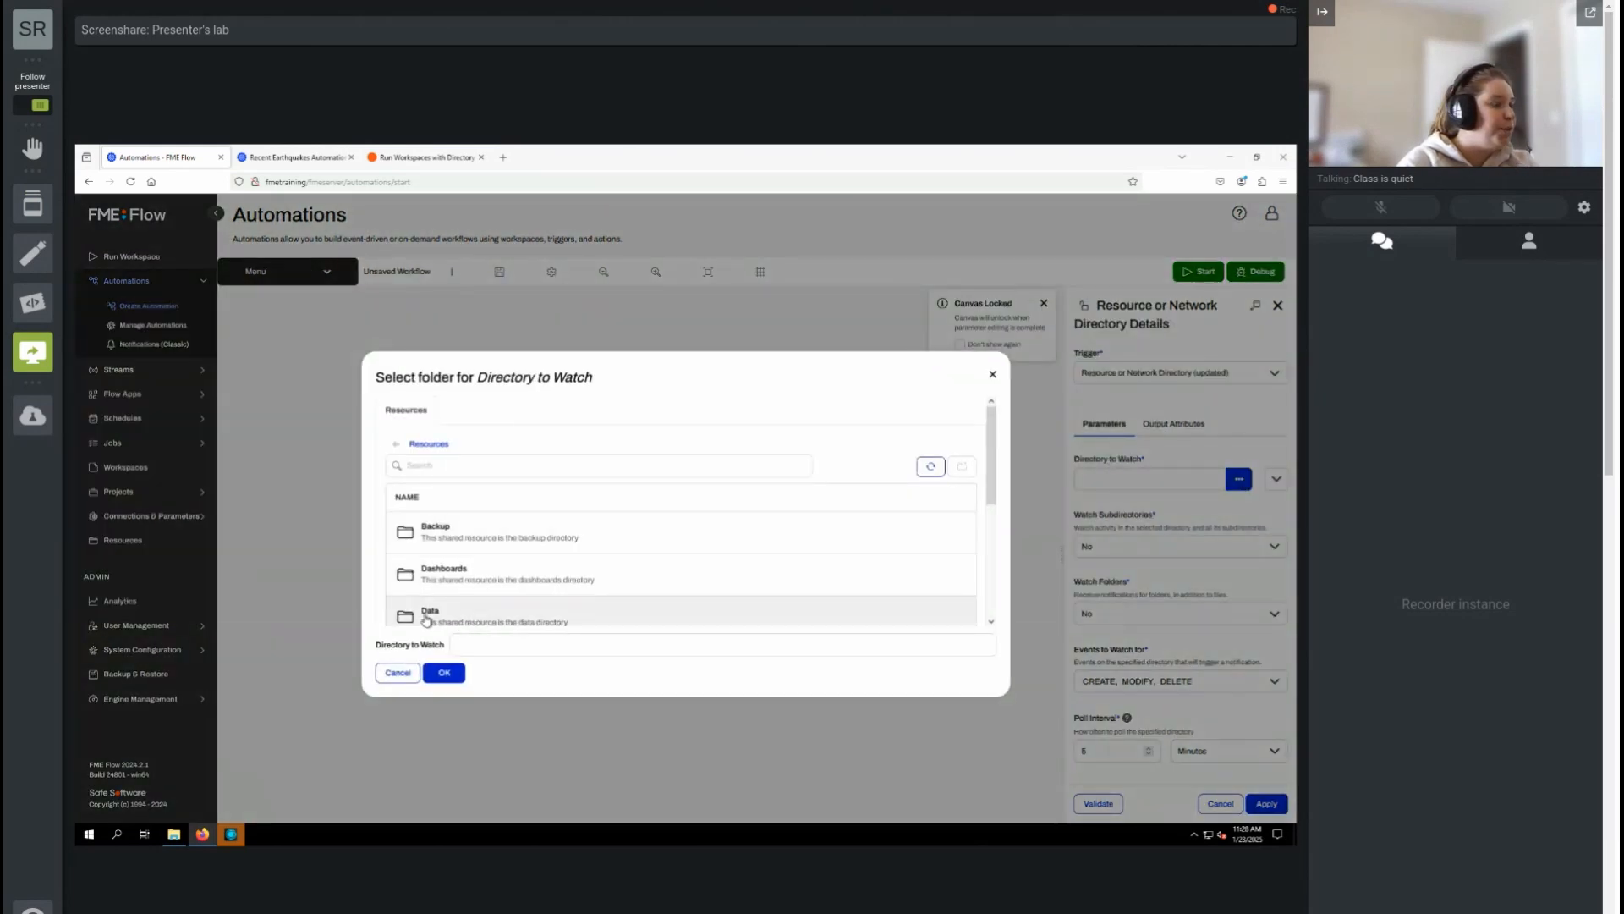
double_click(426, 618)
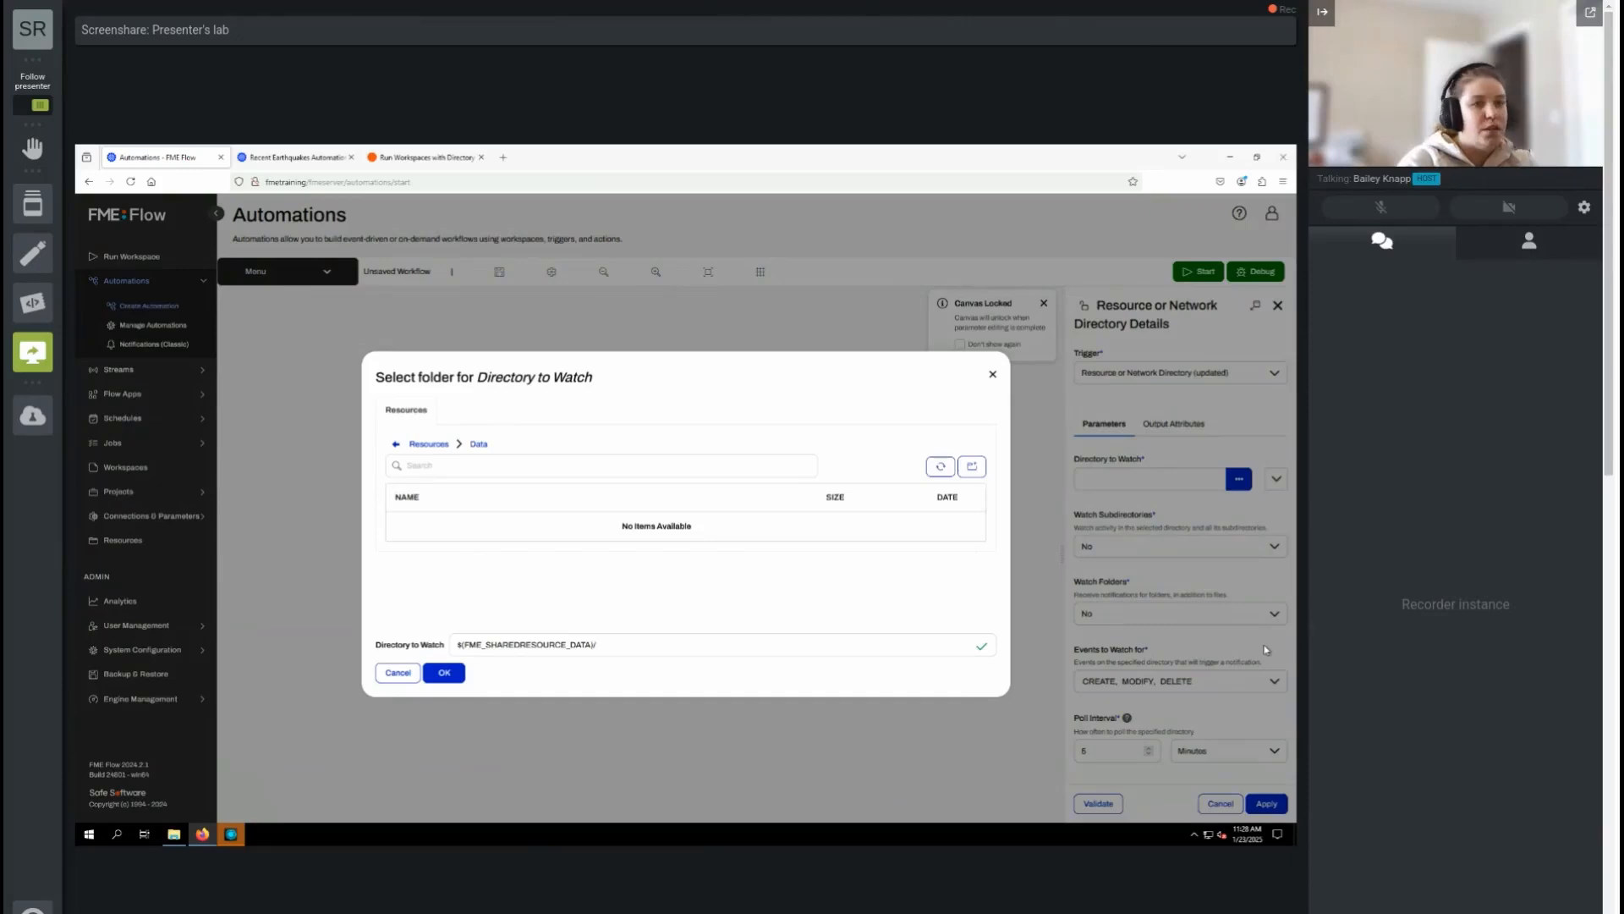
click(973, 467)
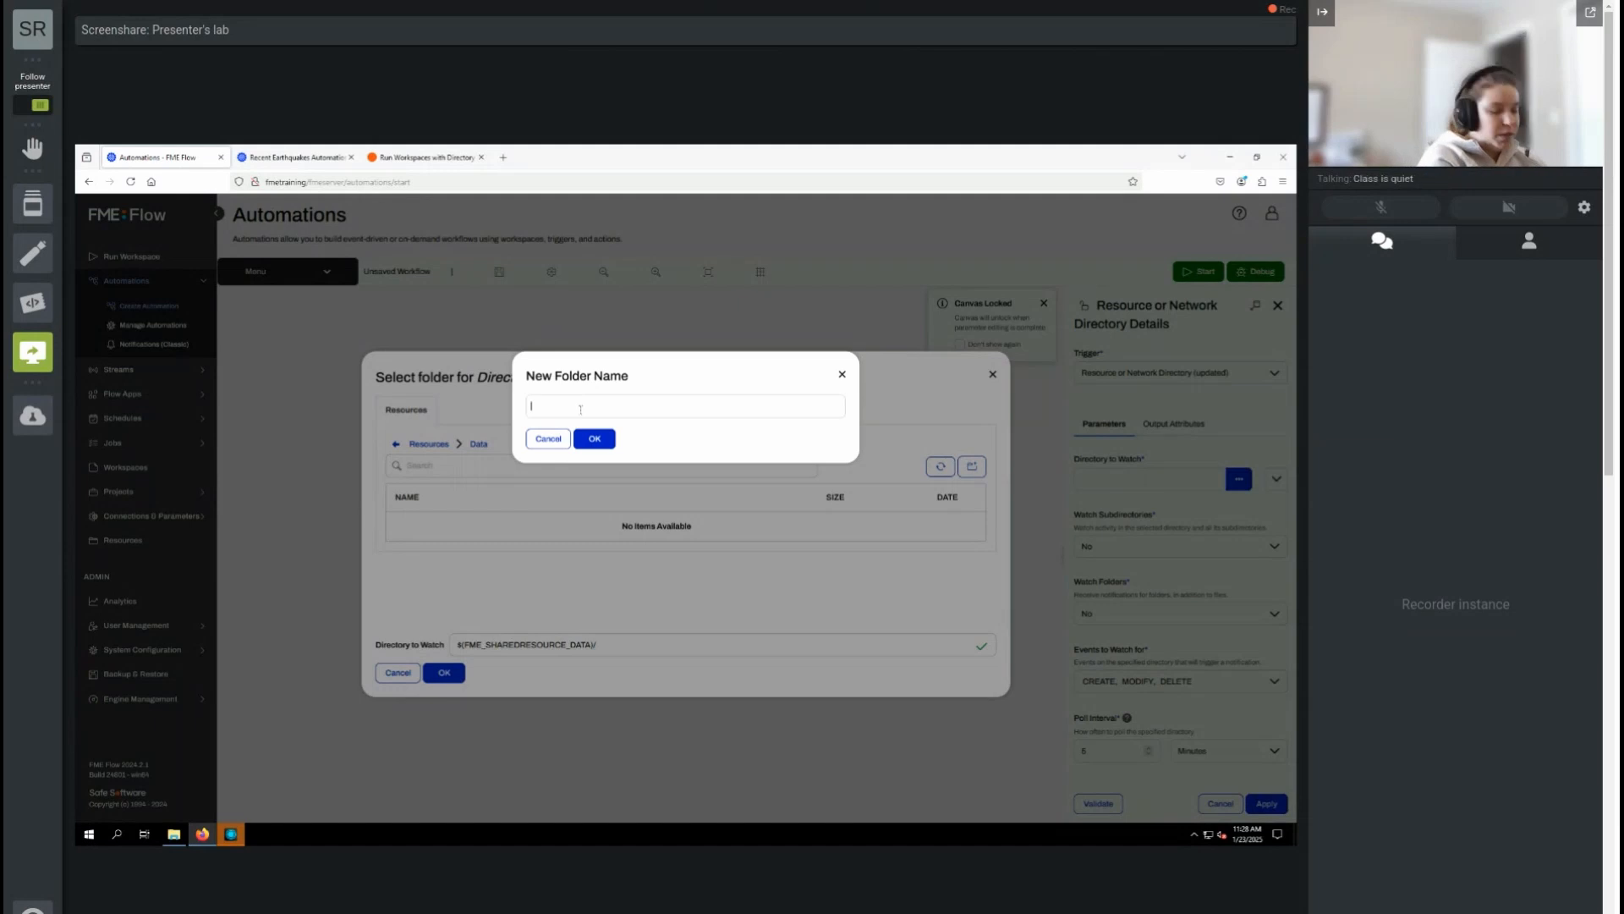
text(Build)
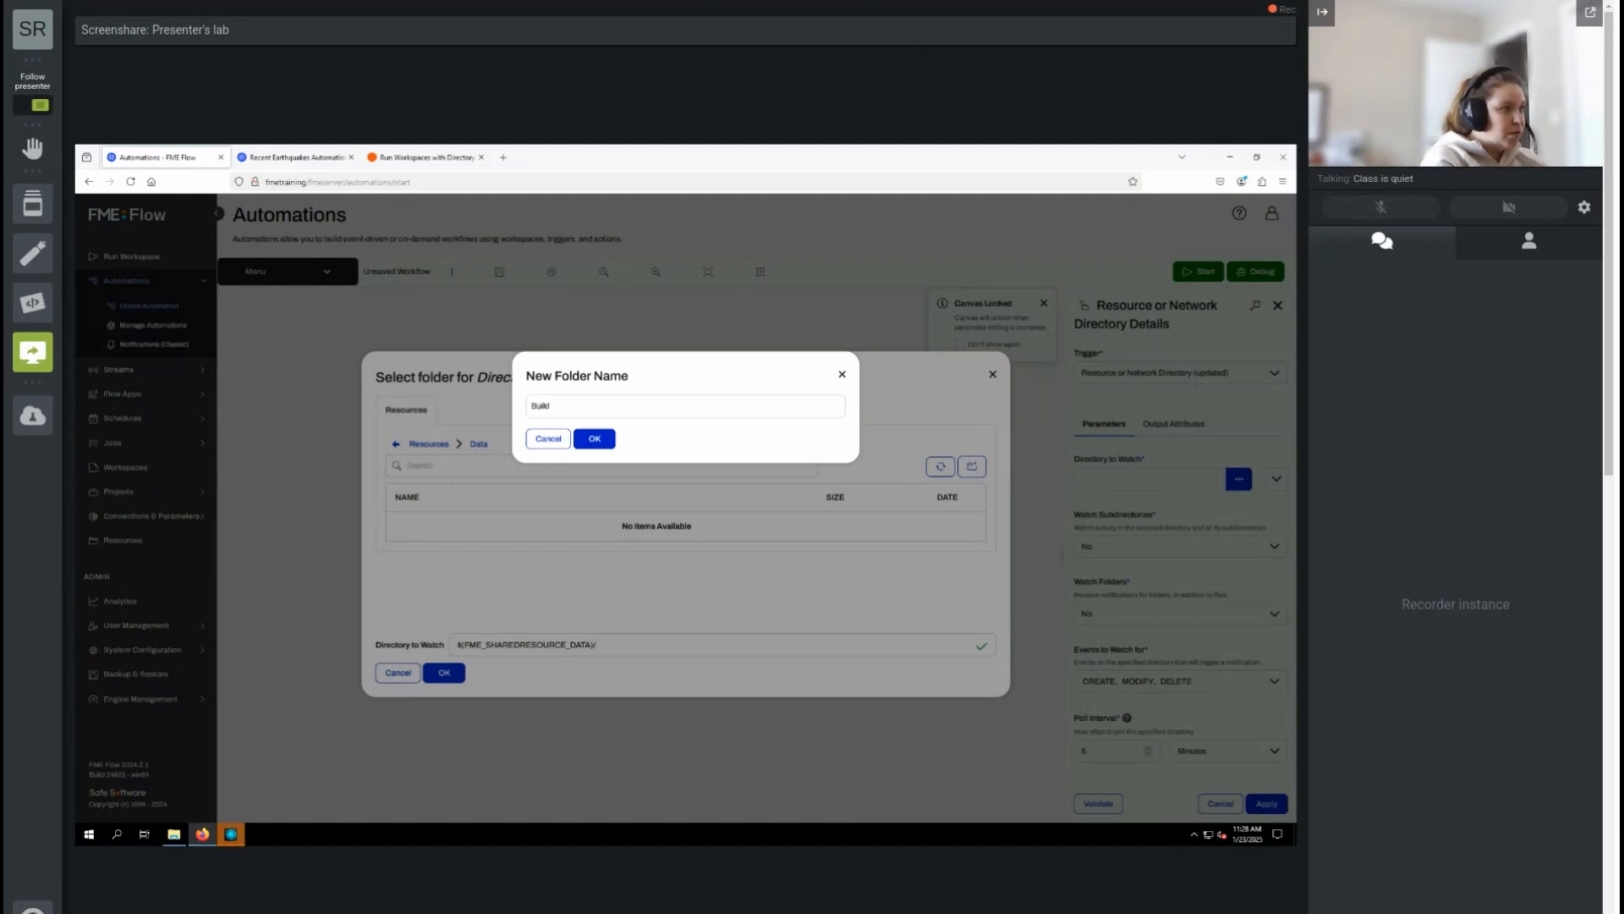
text(ingUpdates)
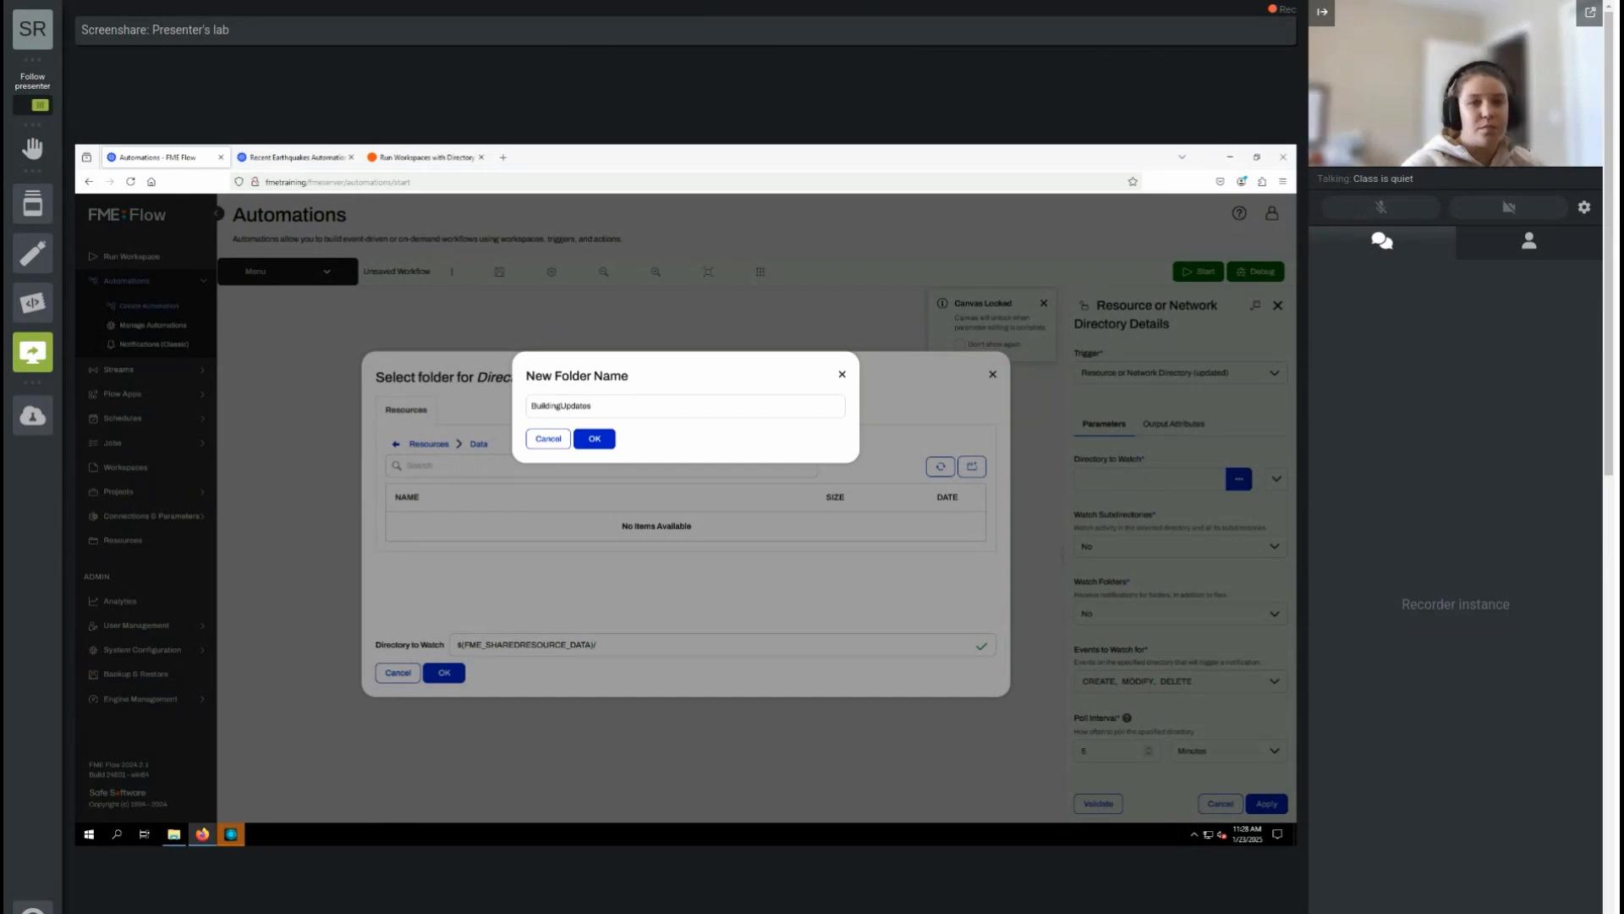
click(595, 438)
double_click(453, 540)
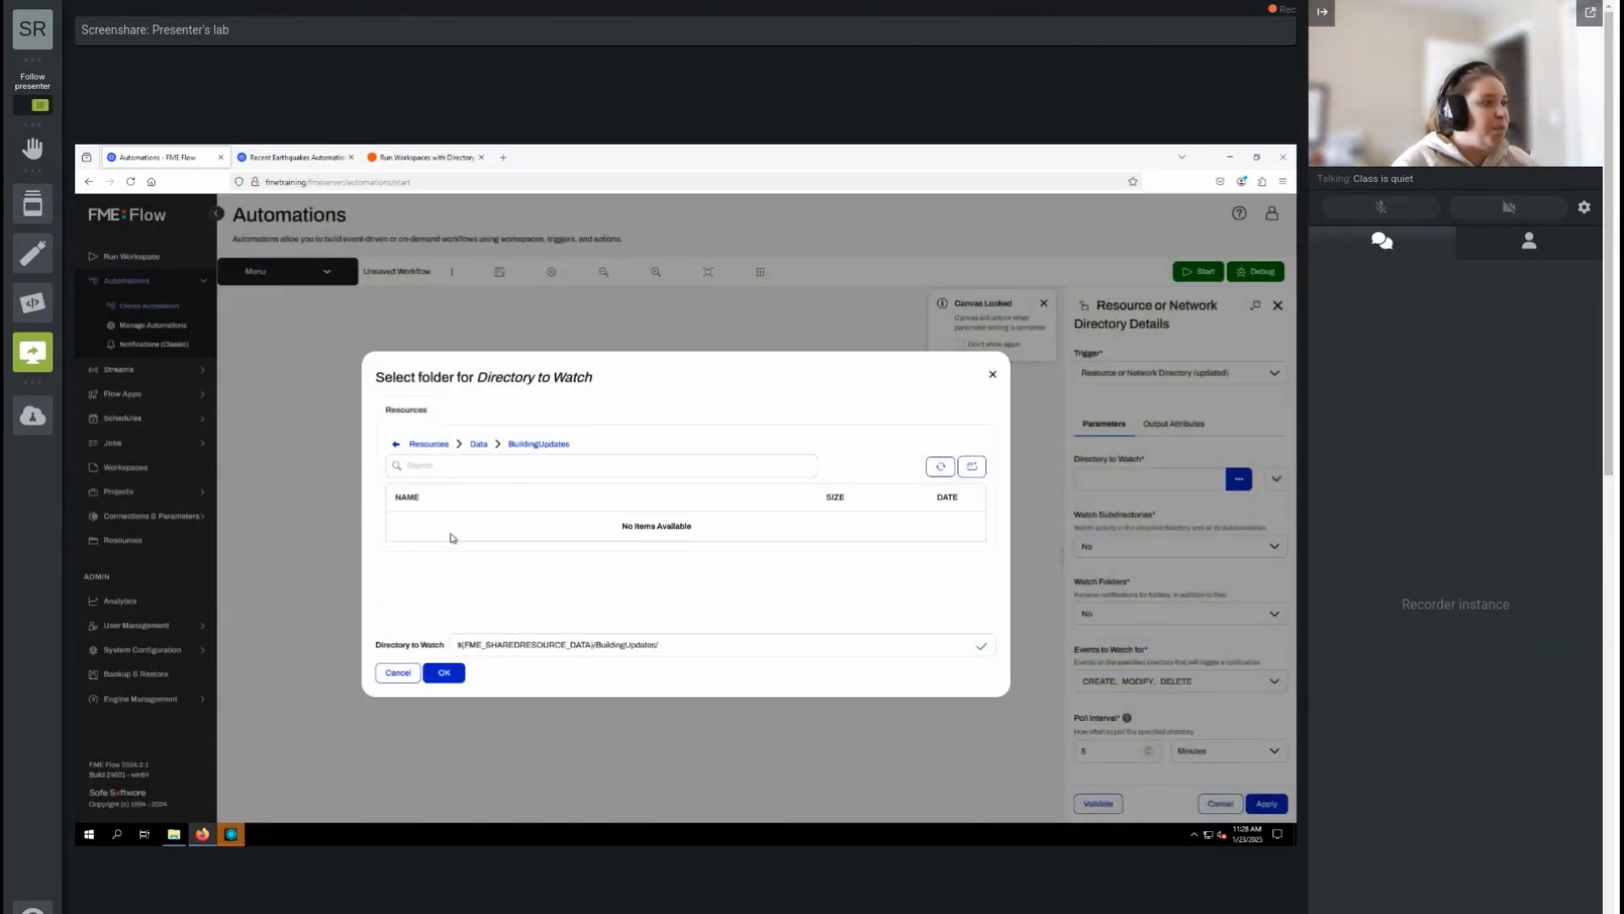
click(446, 673)
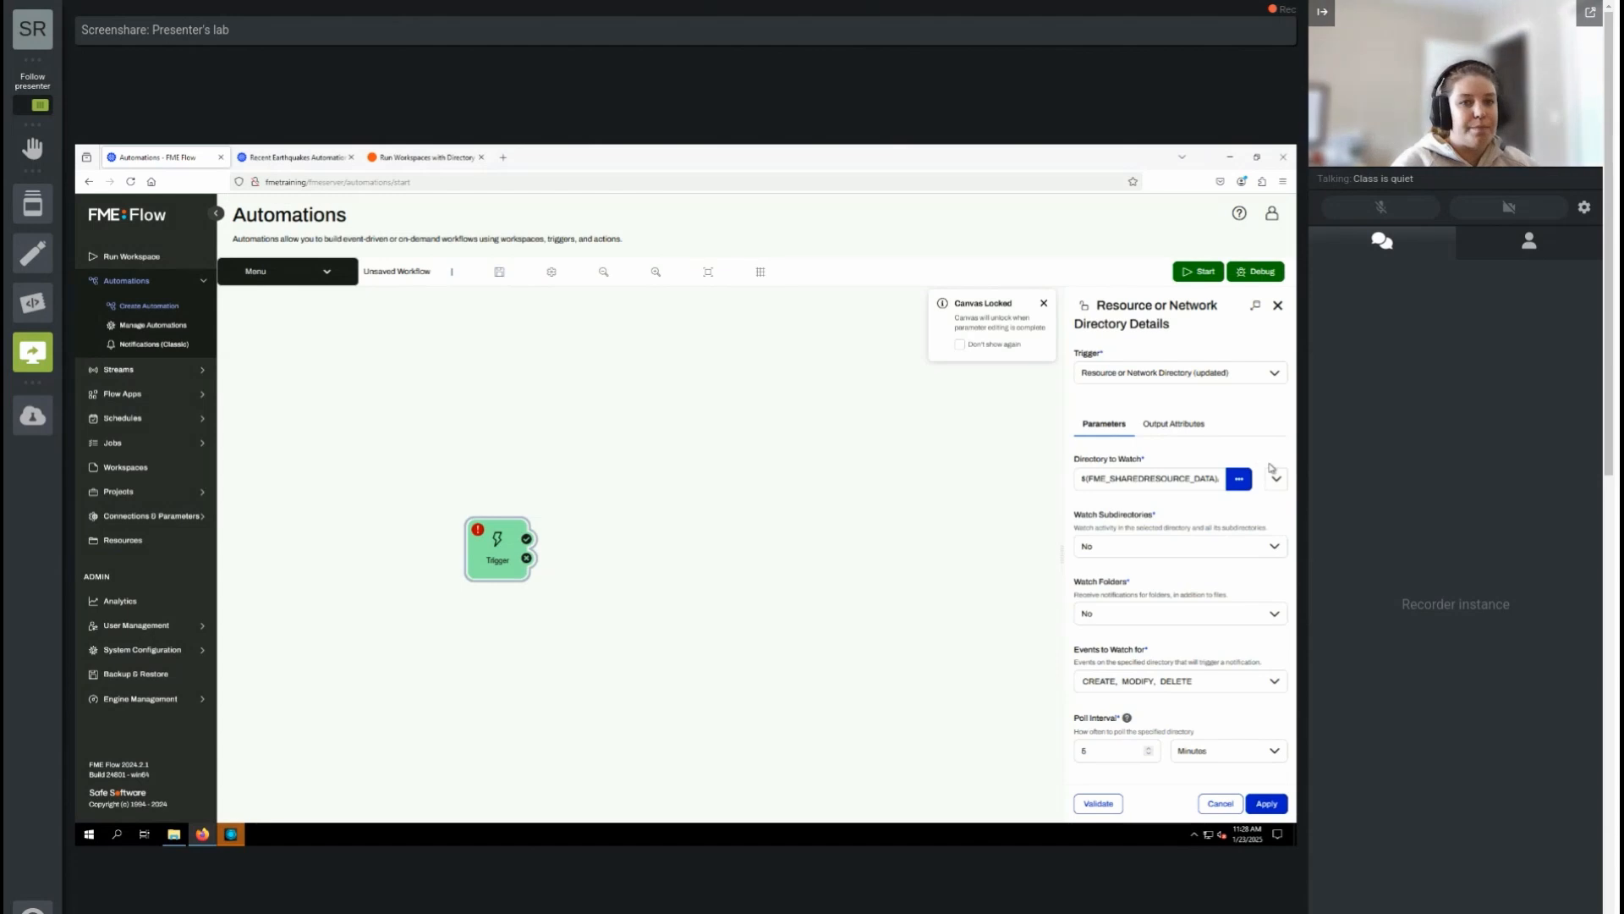
Step: Limit the trigger's events to watch for to CREATE by excluding MODIFY and DELETE
click(1142, 686)
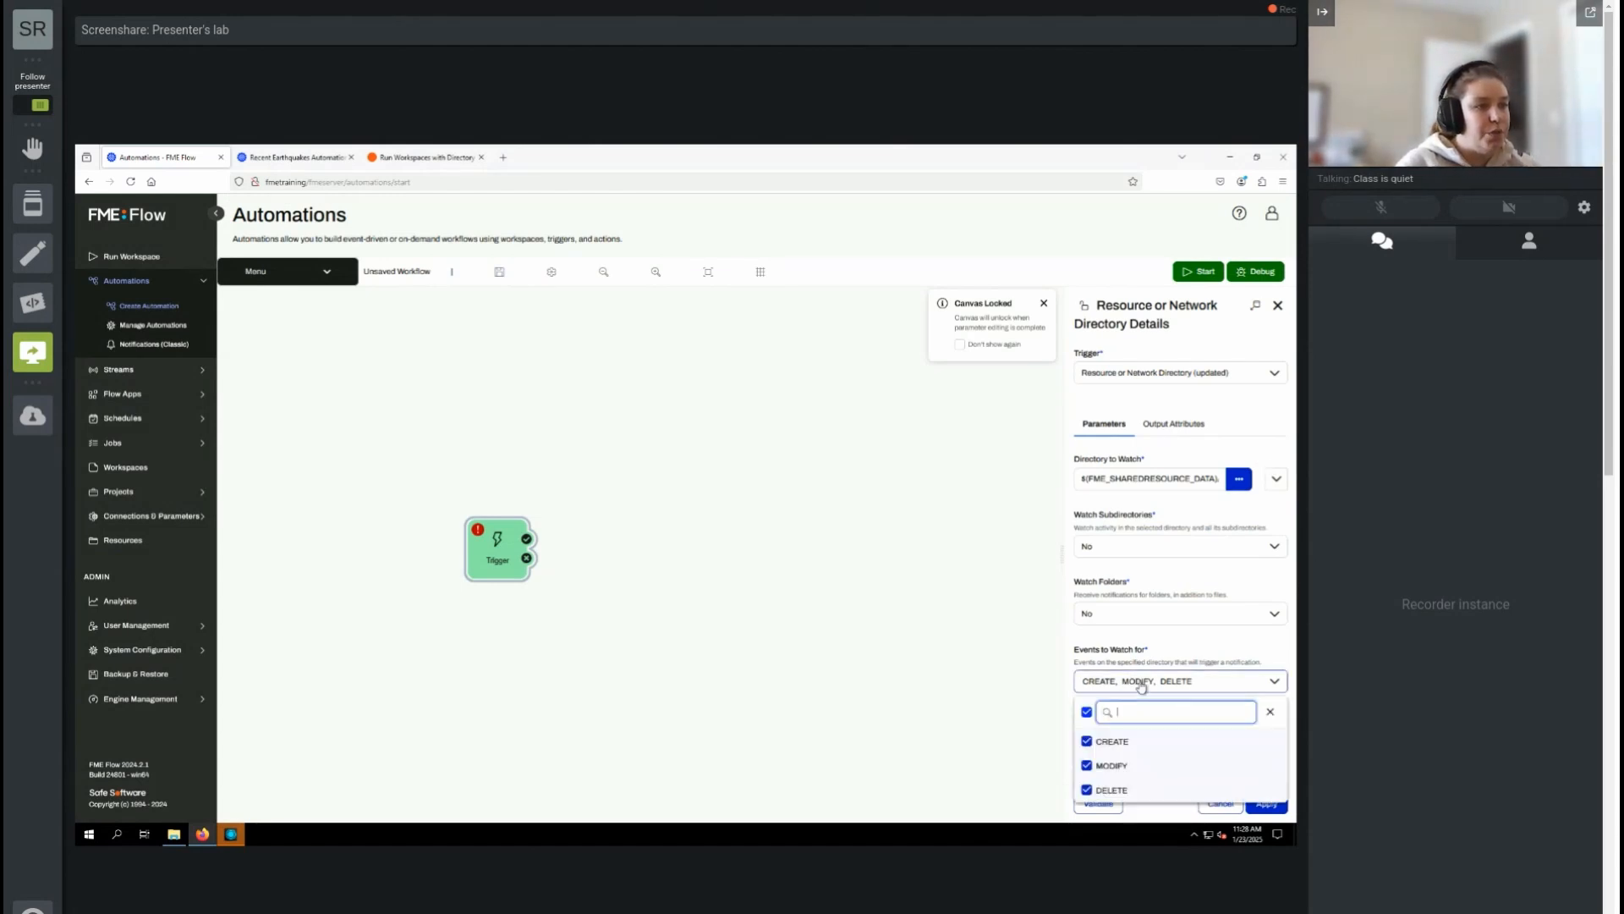
click(1088, 765)
click(1087, 791)
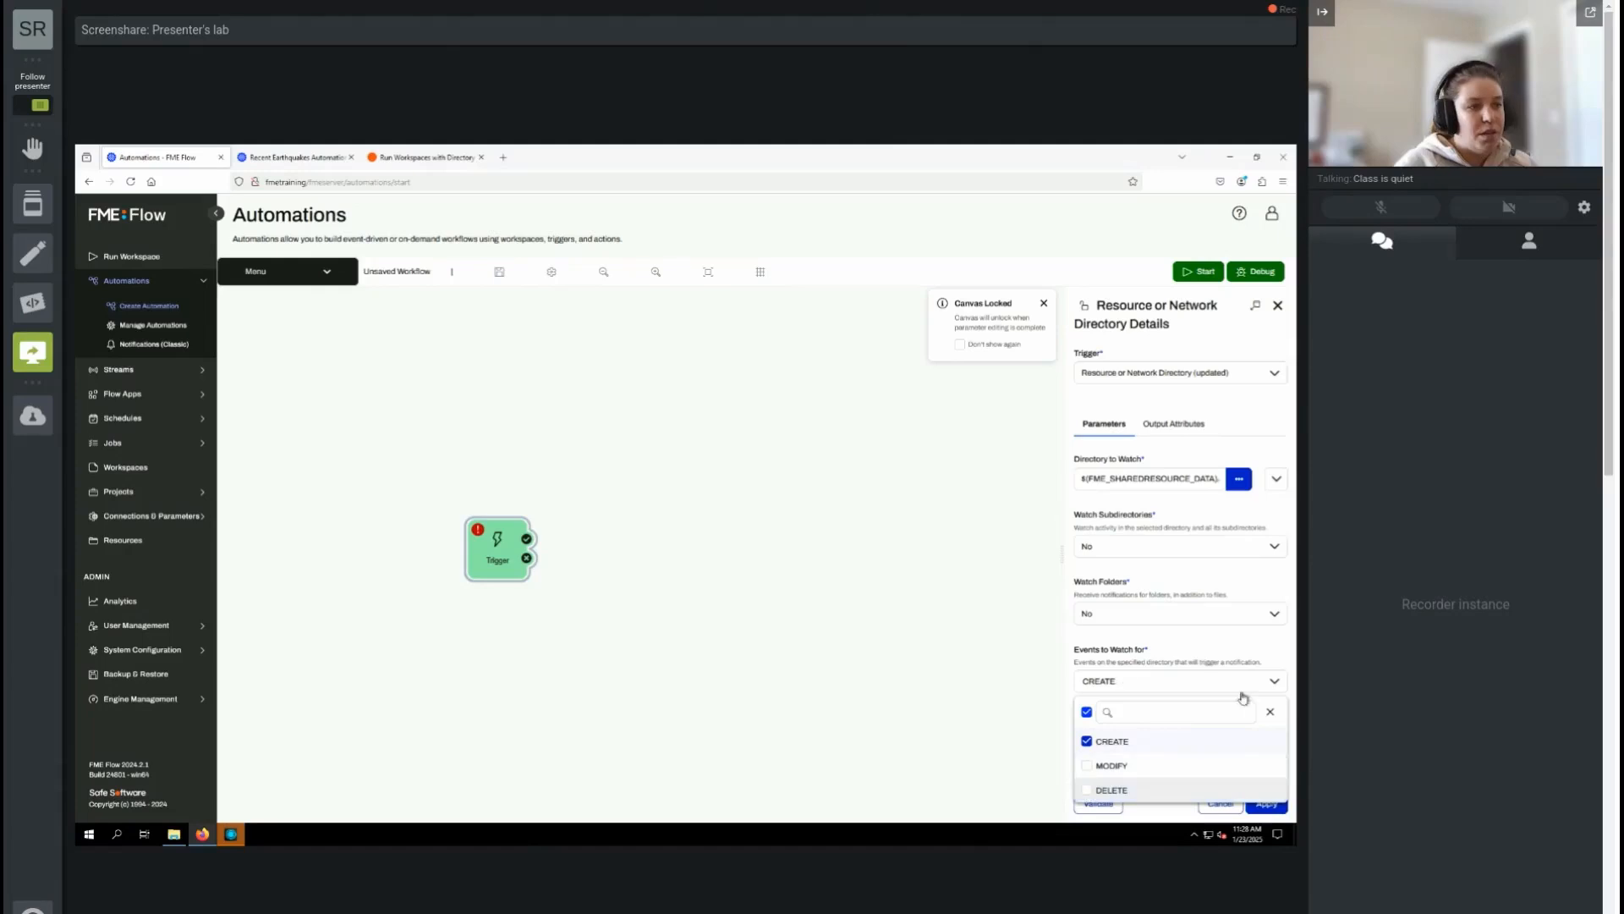
click(1274, 682)
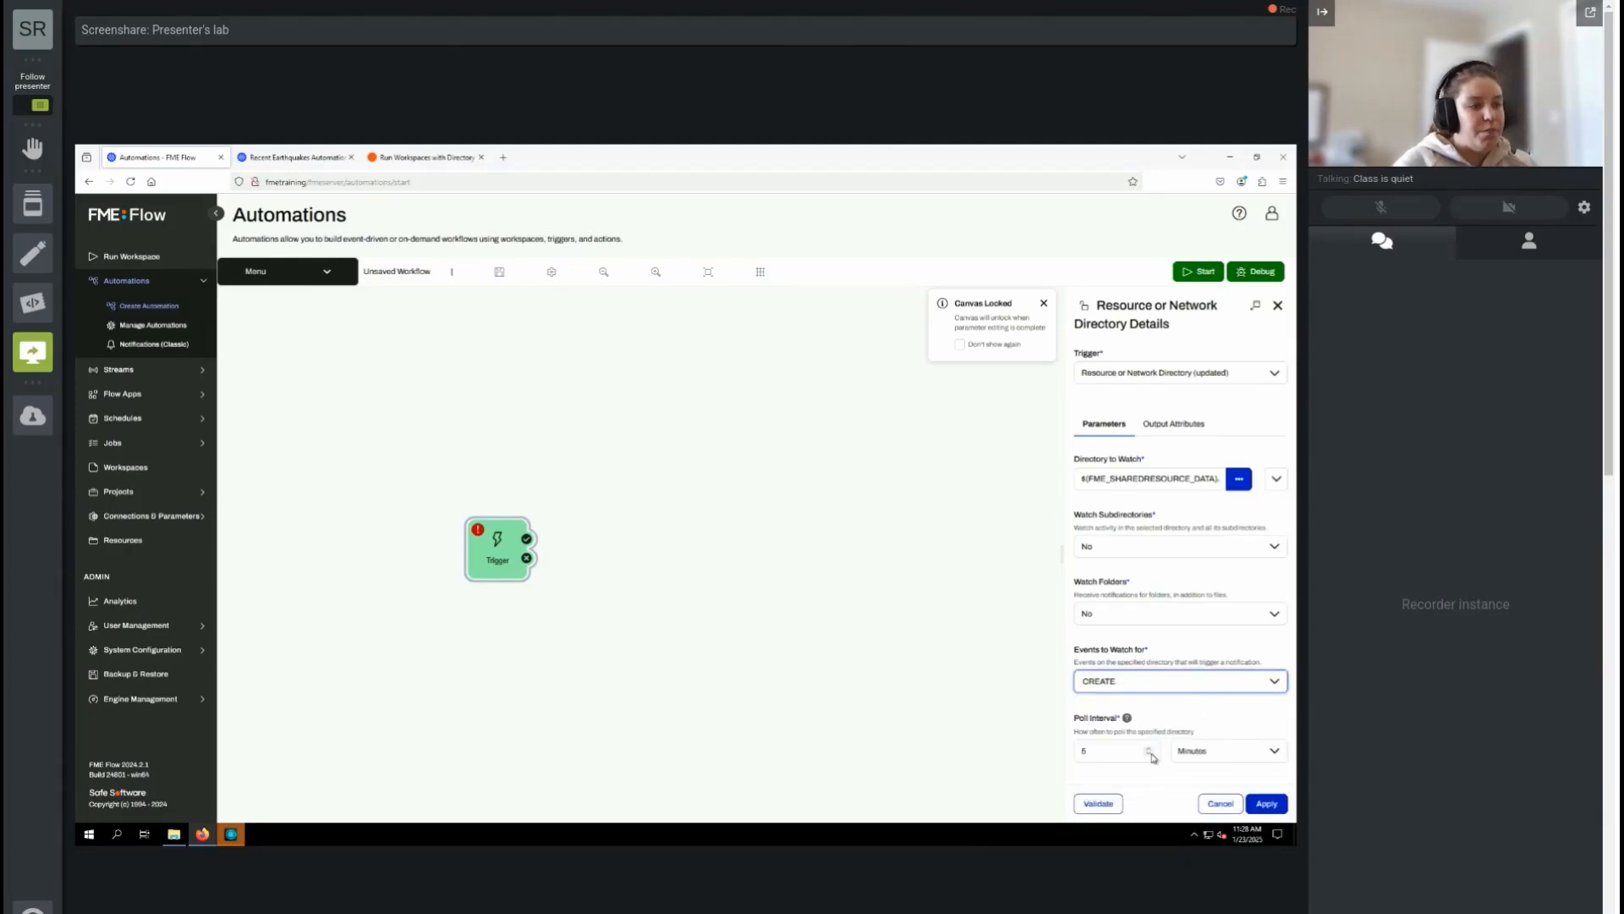
Step: Change the poll interval unit to Seconds, then validate and apply the directory trigger's settings
click(1254, 753)
click(1222, 635)
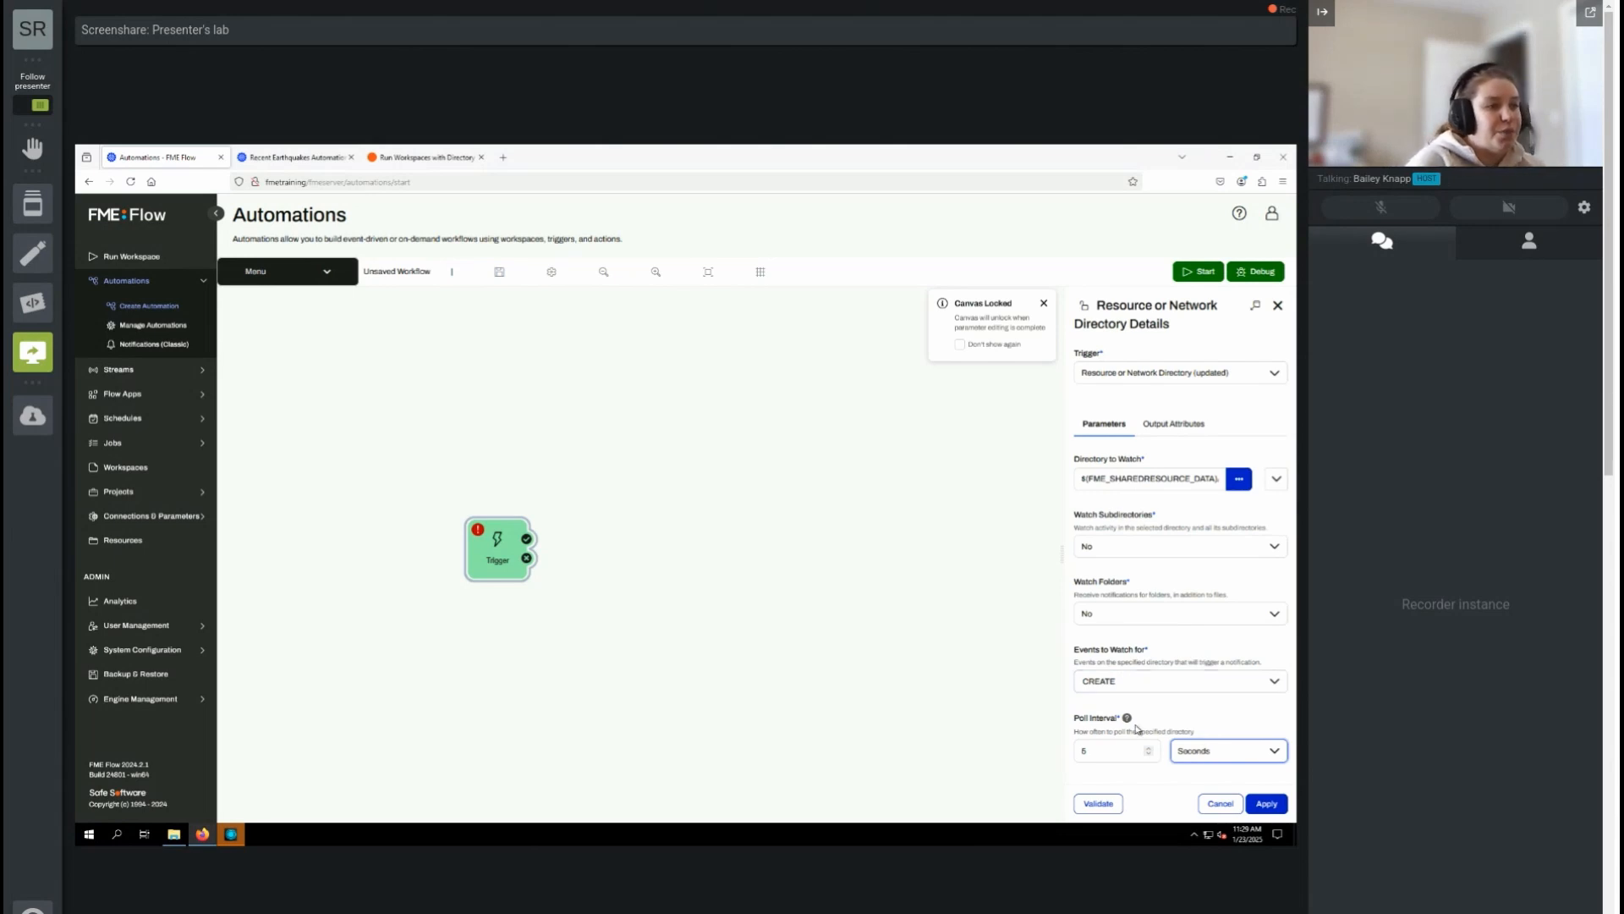
mouse_move(1130, 726)
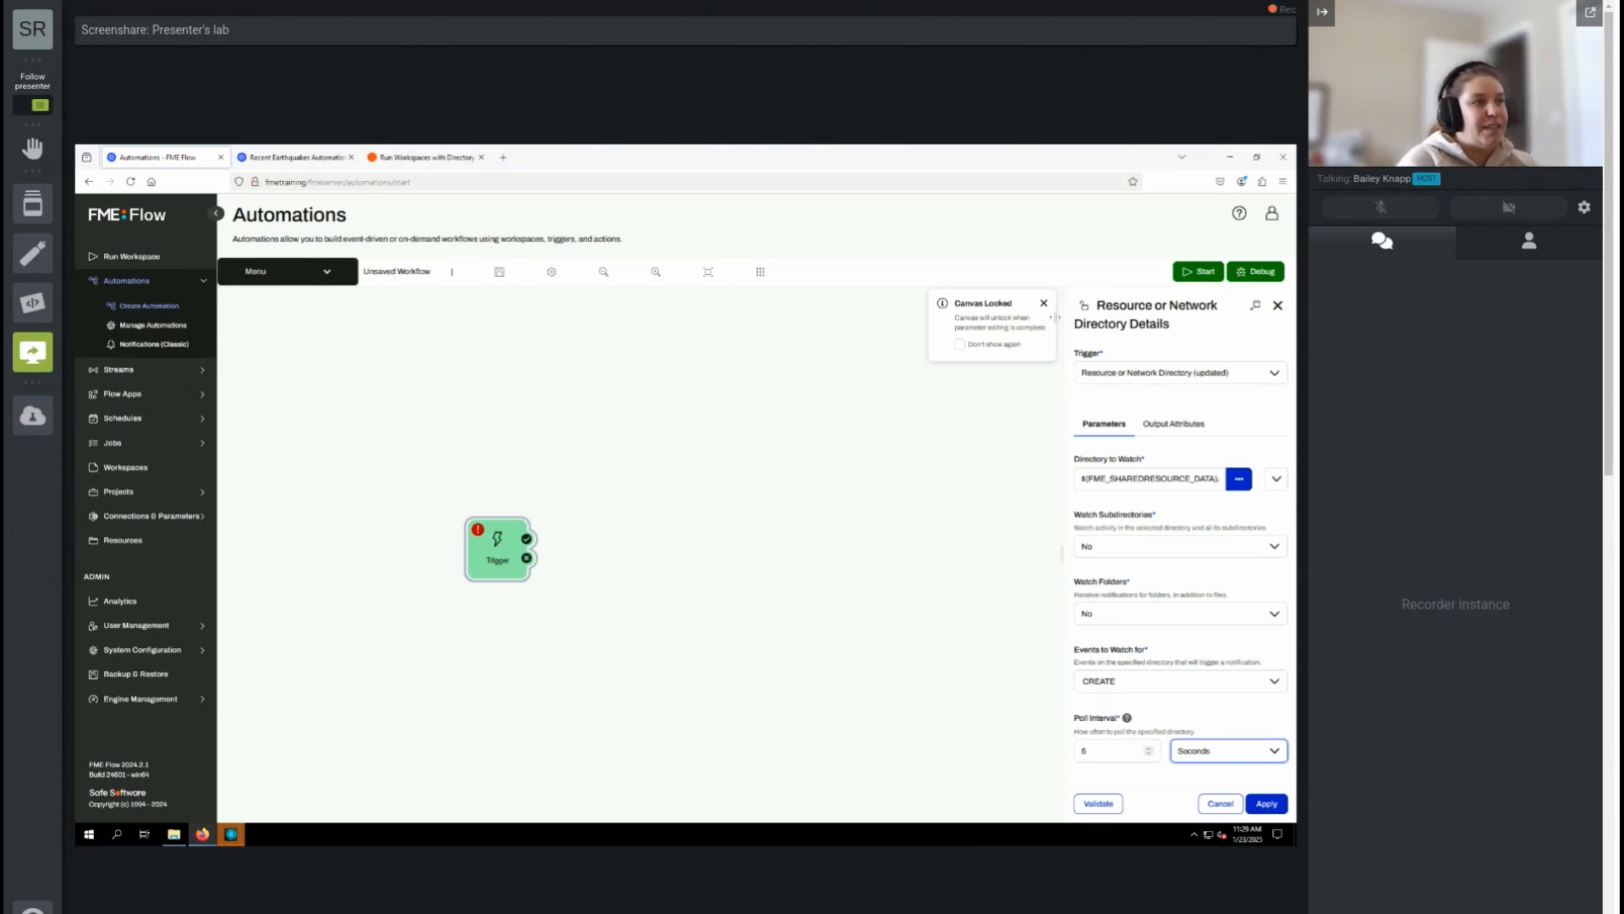
click(1100, 804)
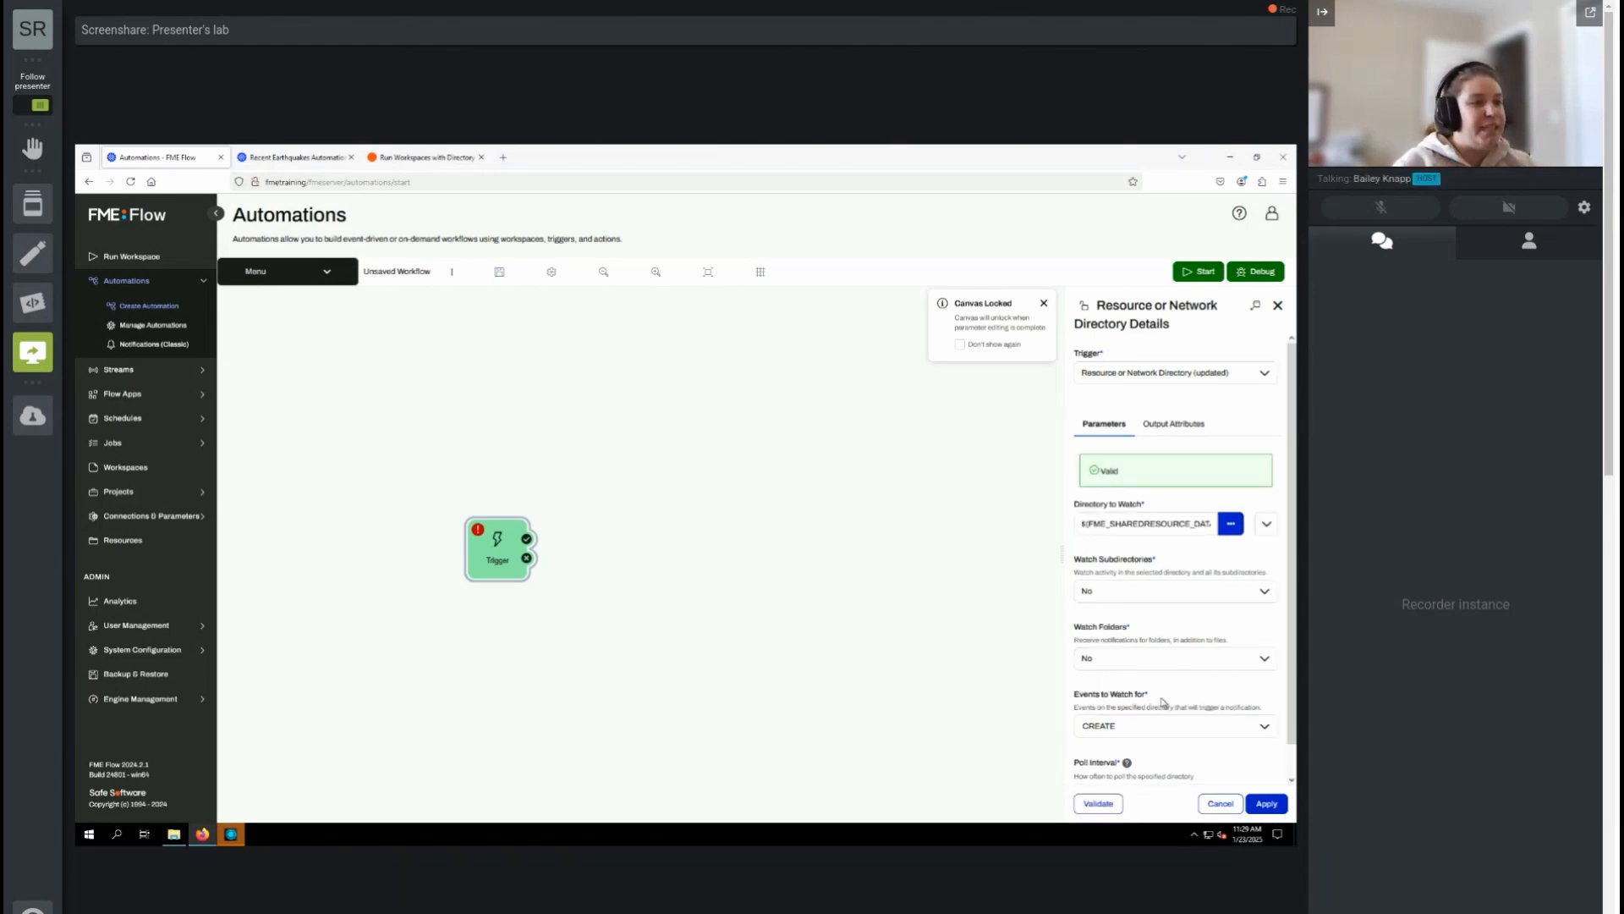
scroll(1211, 736, down, 1)
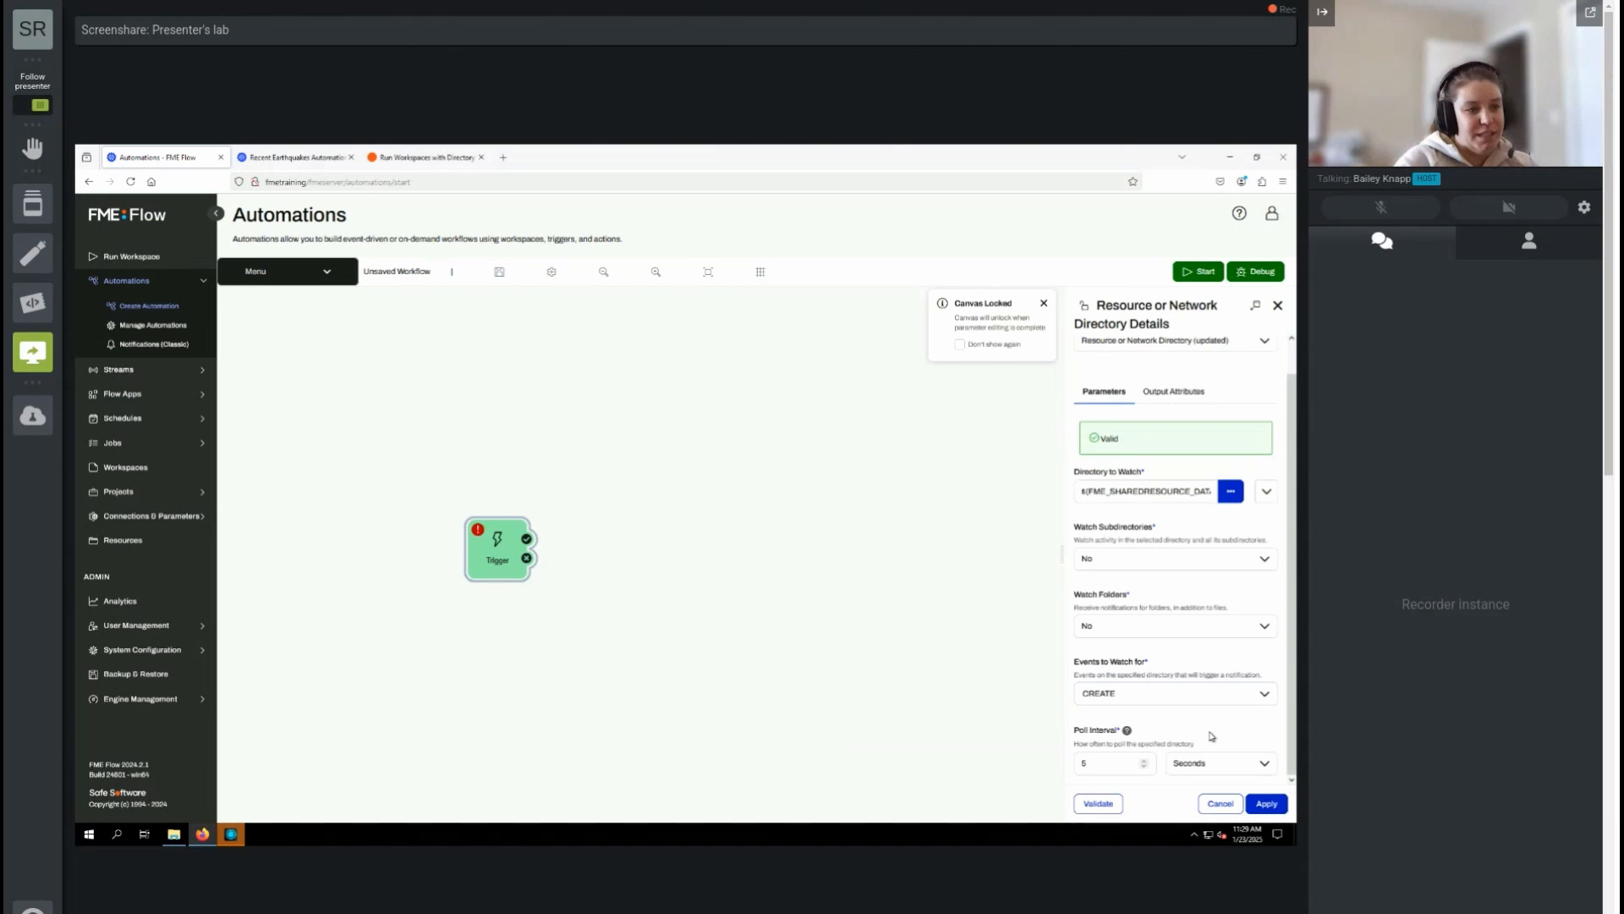
click(1266, 804)
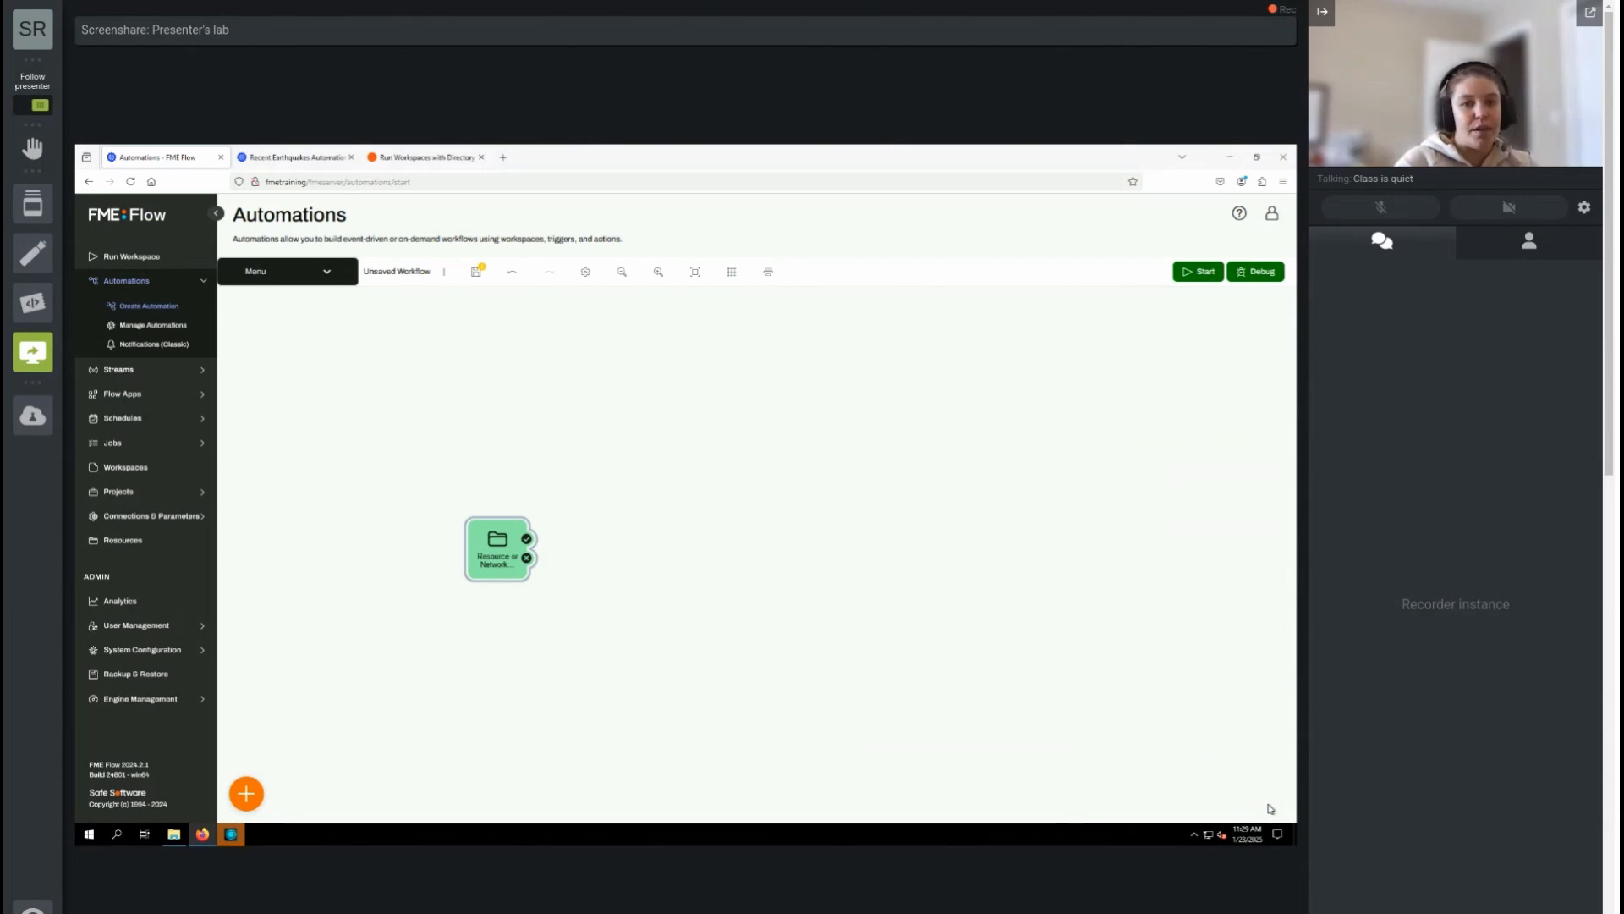
Step: Add an Action node beside the directory trigger and connect the trigger's success port to its input
click(246, 792)
drag(254, 584, 622, 495)
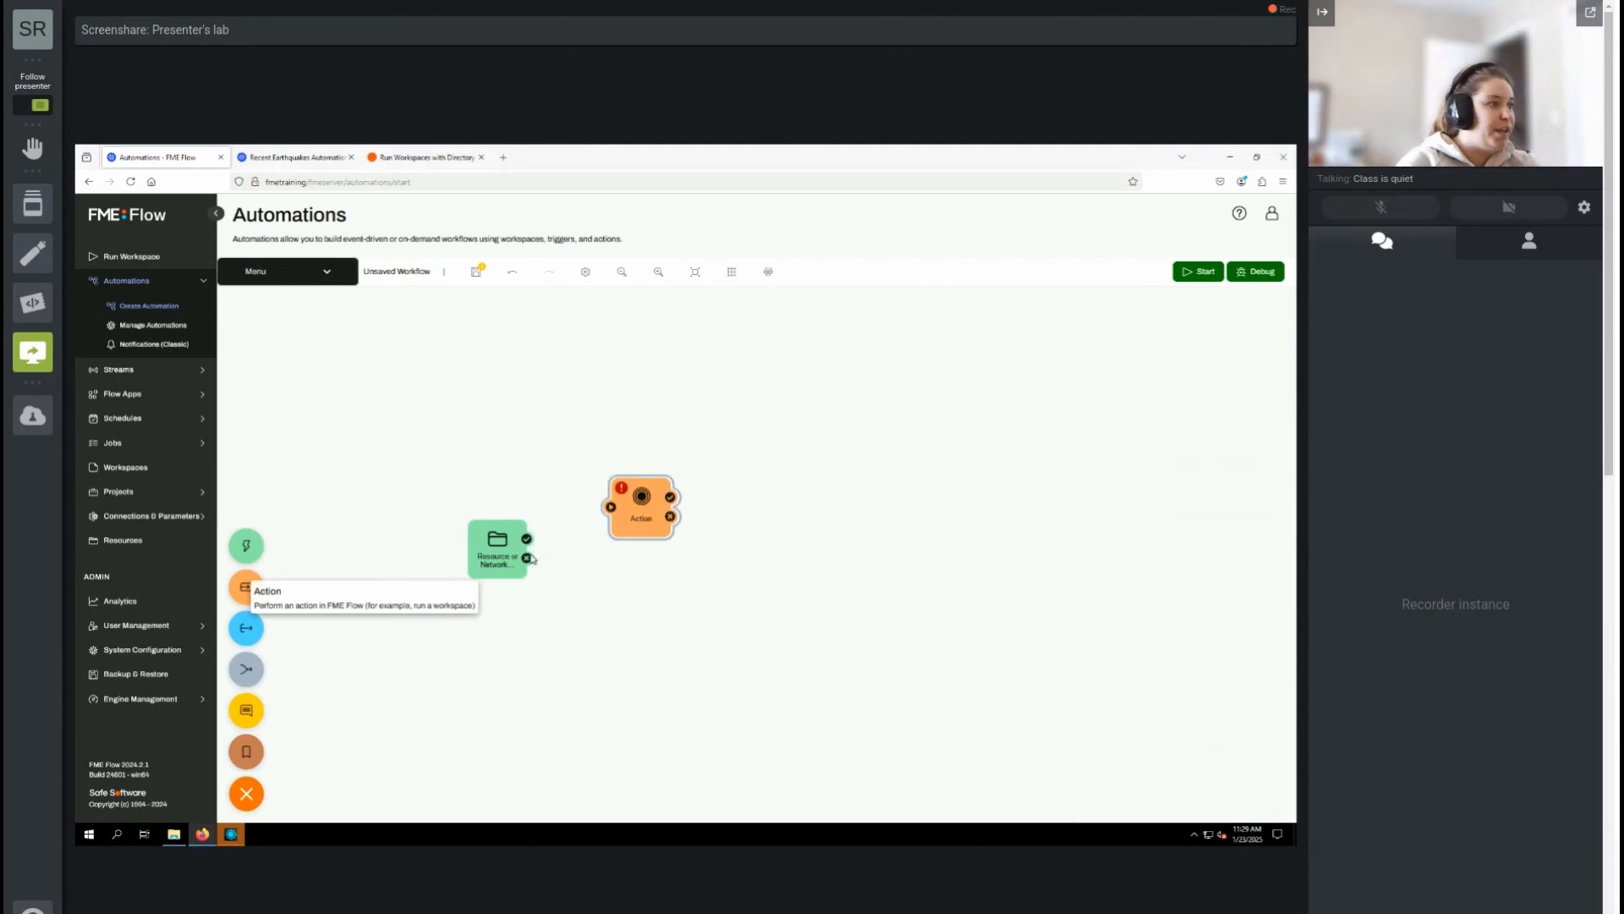
click(611, 507)
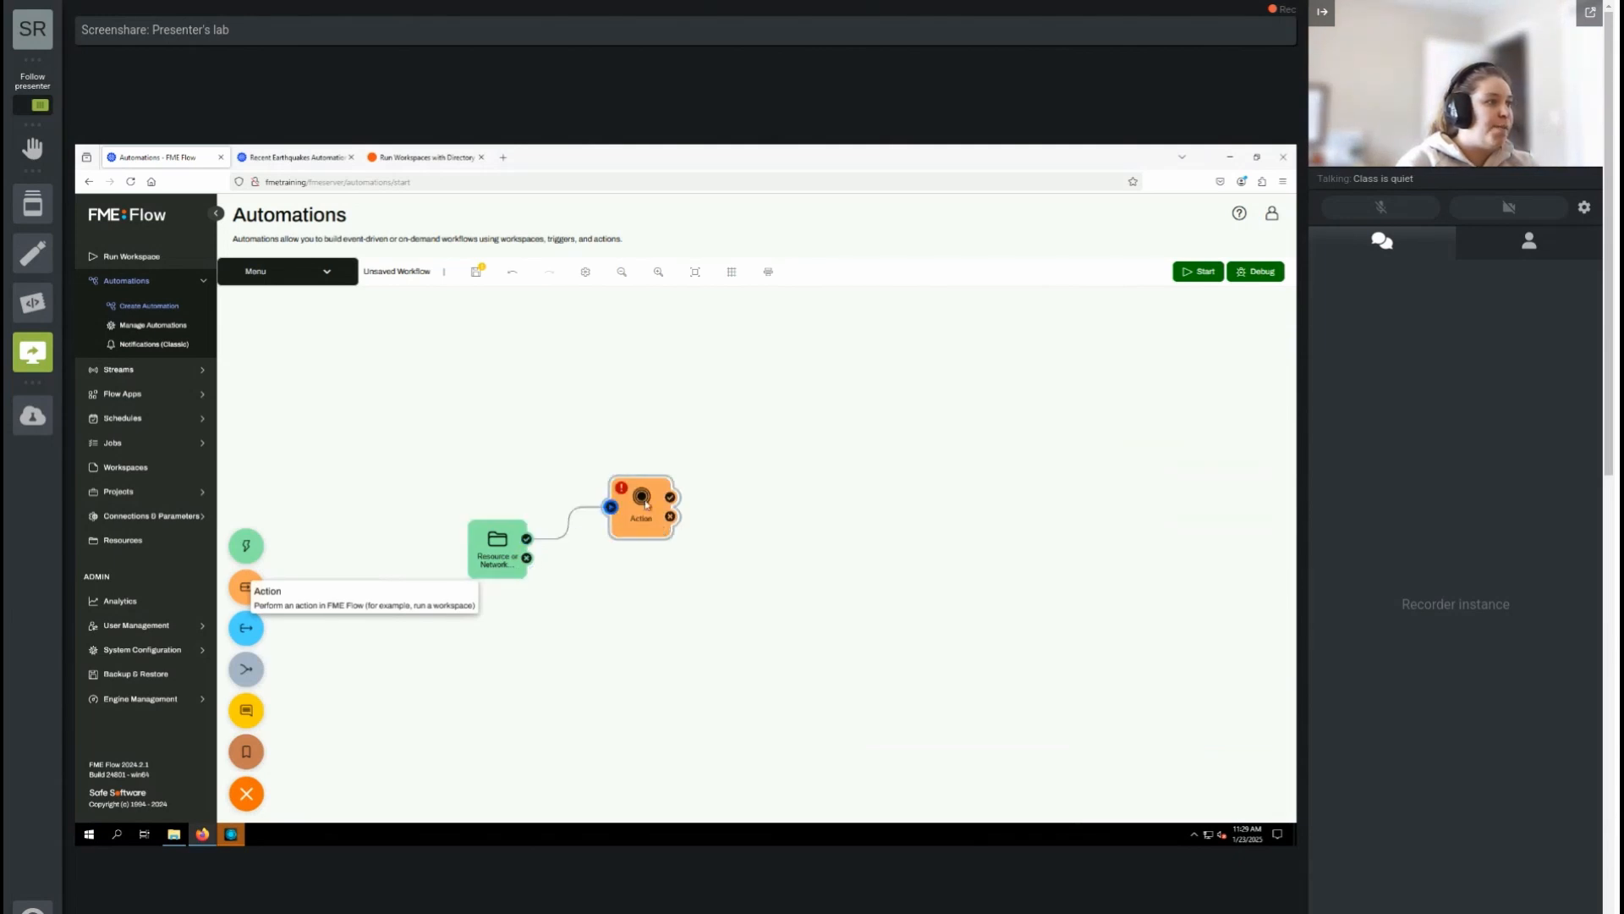
Step: Configure the new action as Log a message with Event as JSON as the formatted message, and apply it
double_click(647, 505)
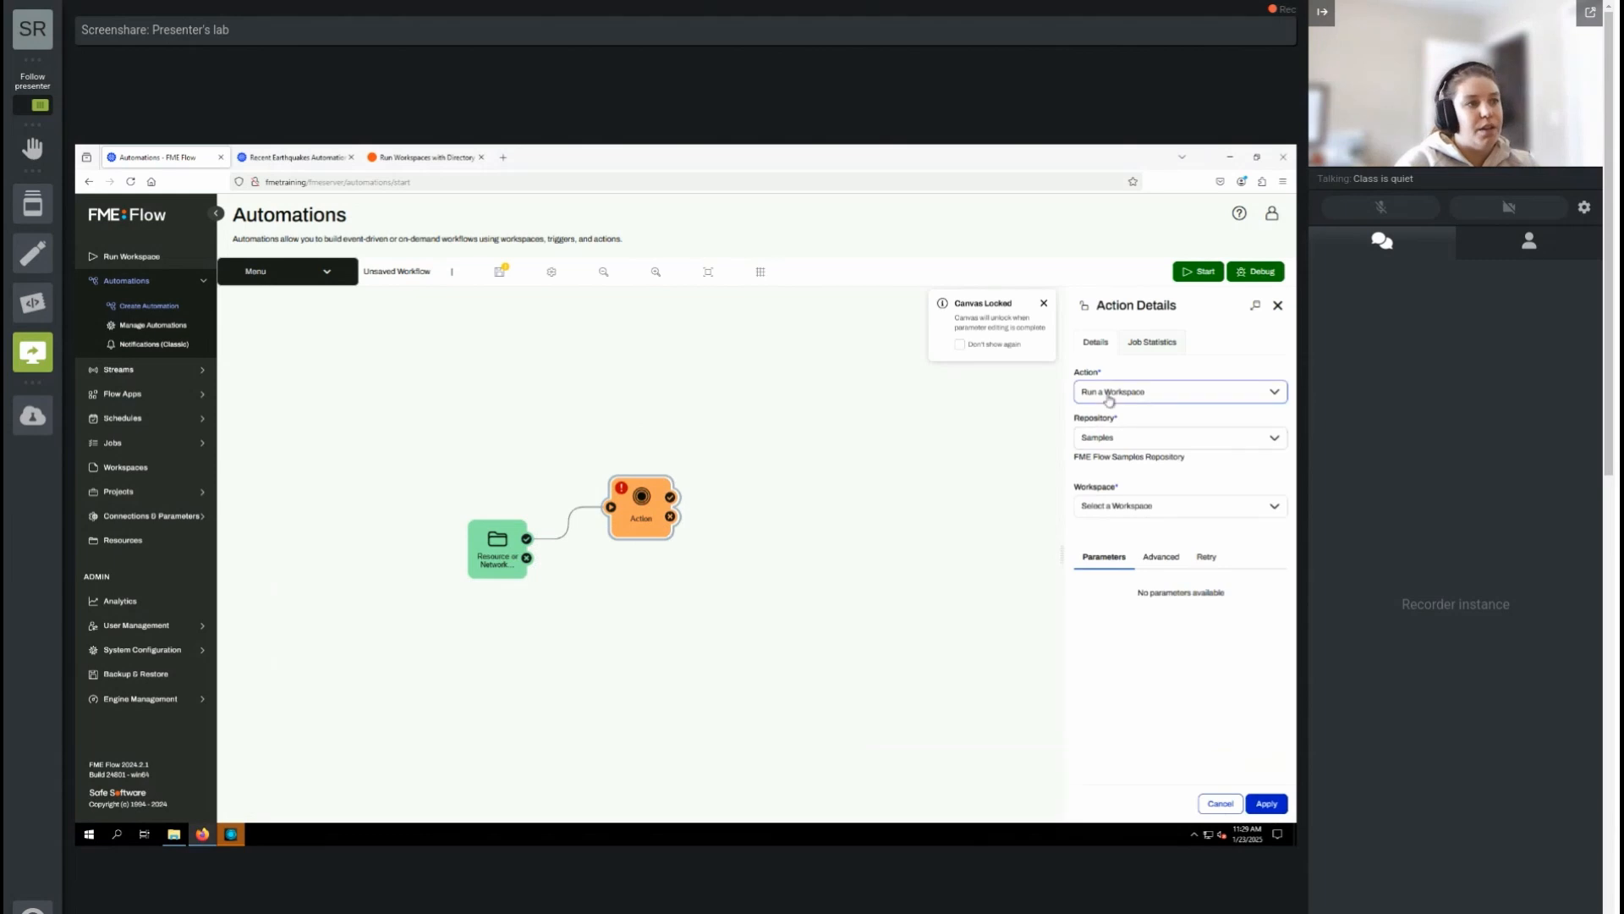
click(1109, 401)
click(1115, 526)
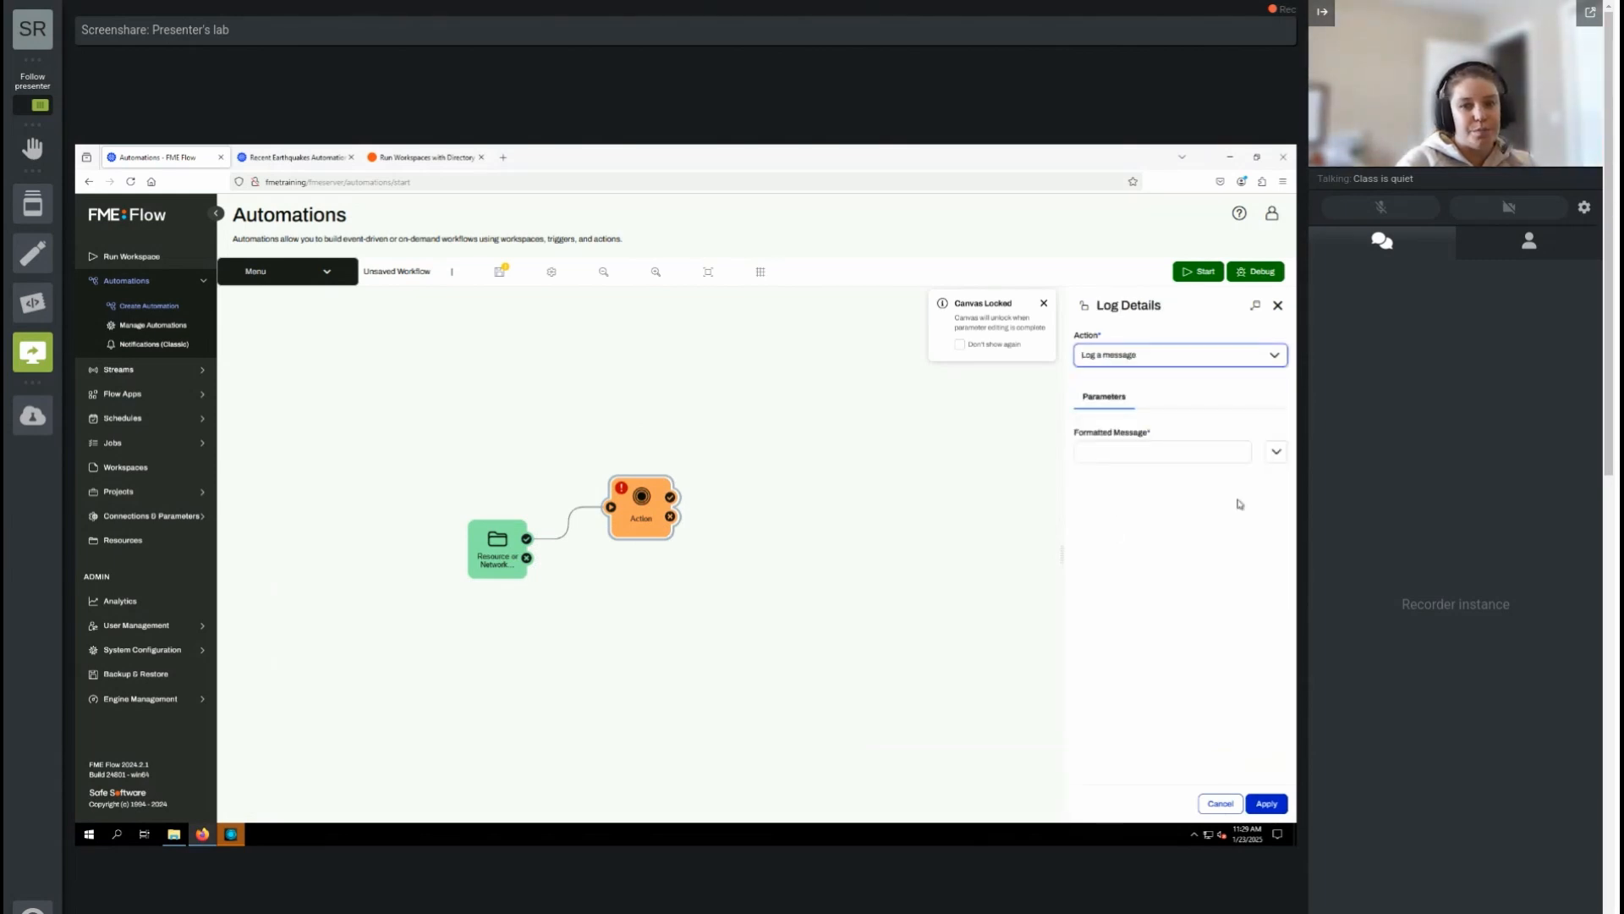
click(1277, 456)
scroll(1219, 552, down, 1)
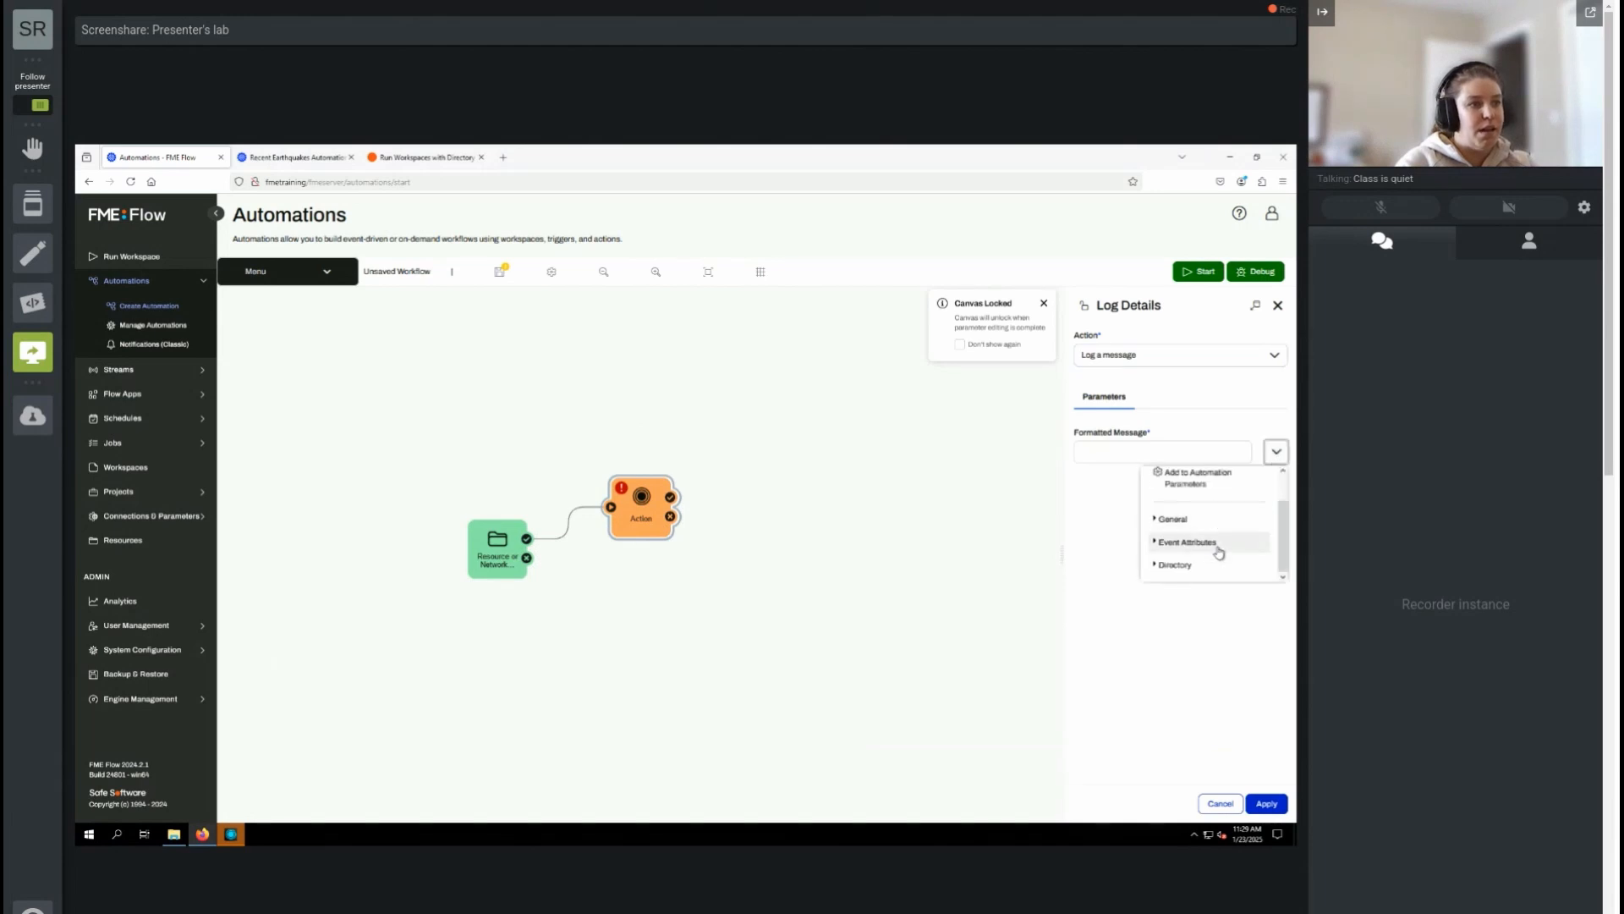
click(1192, 565)
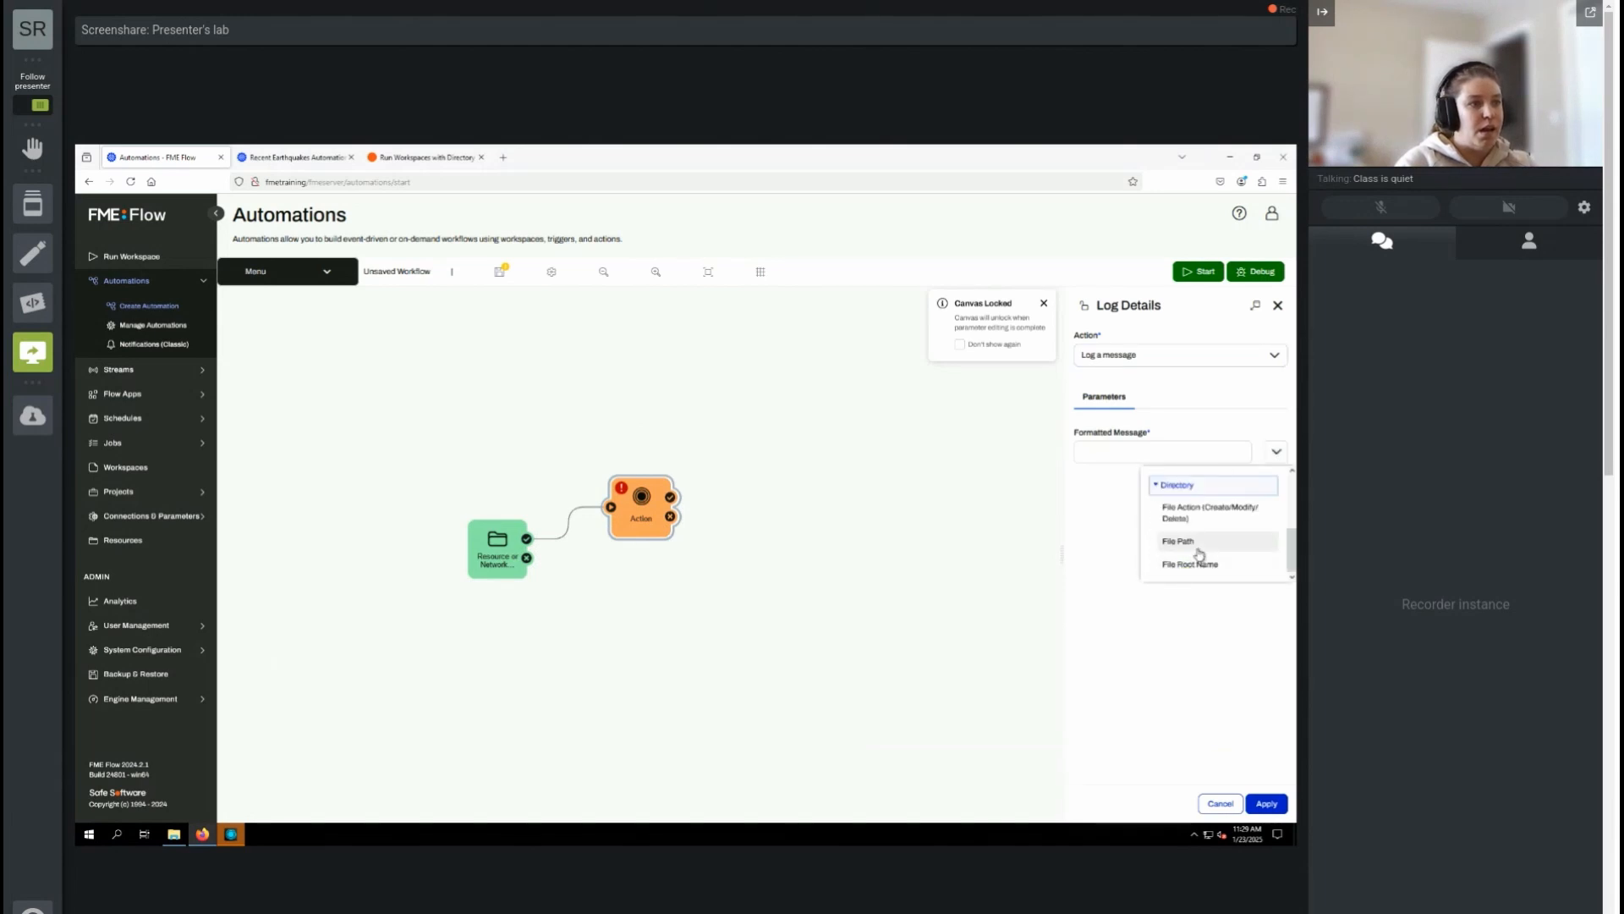
scroll(1193, 563, up, 3)
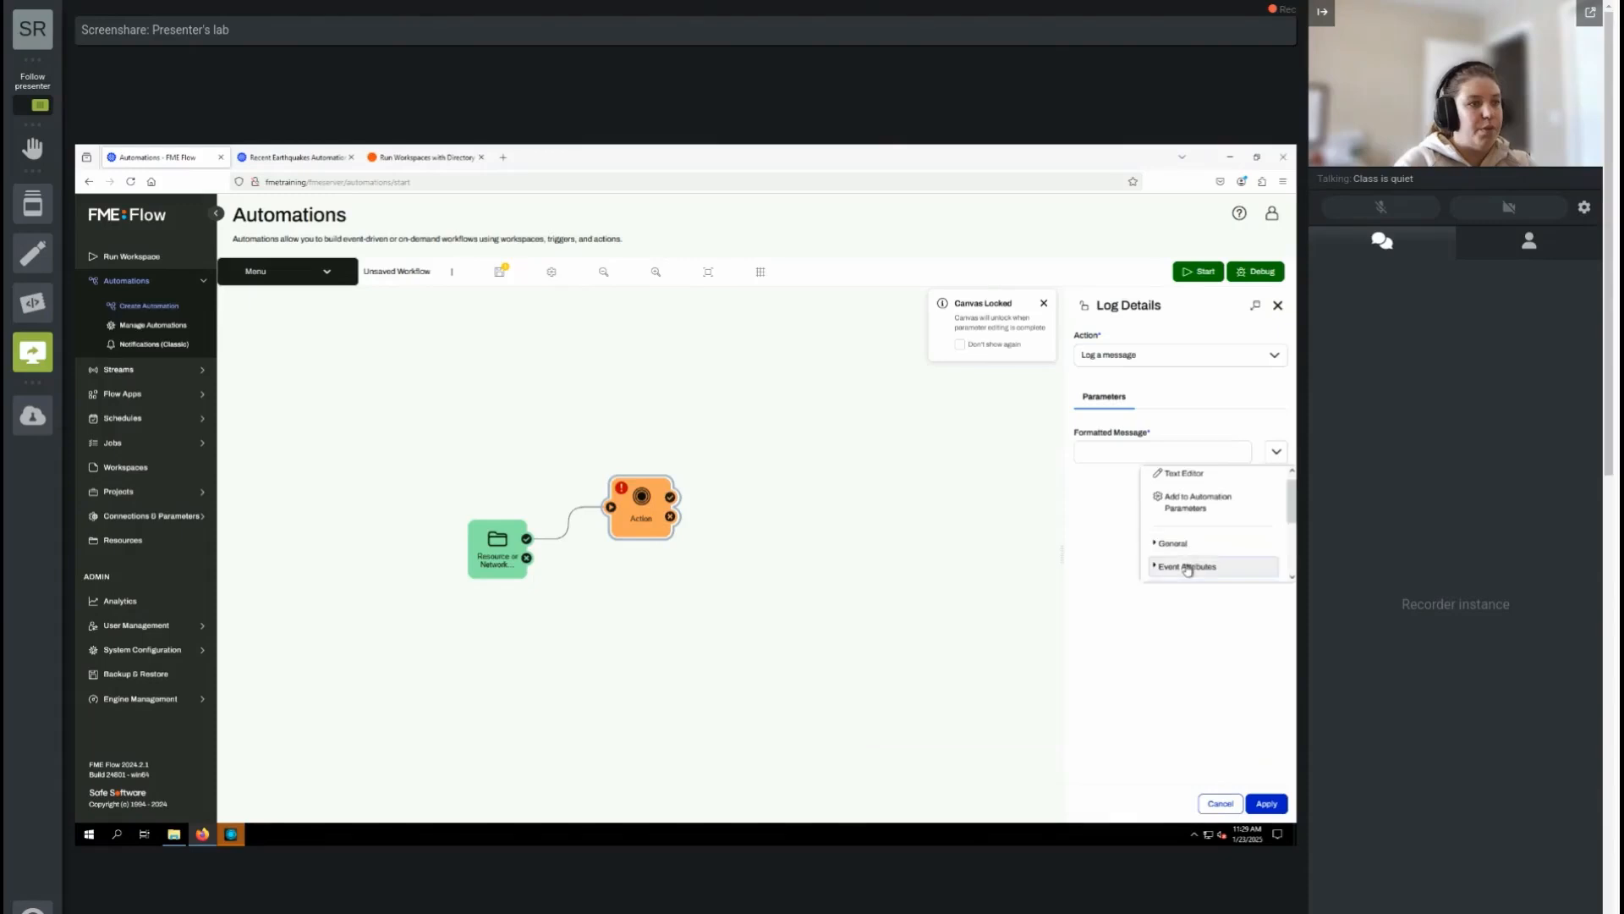
click(1188, 567)
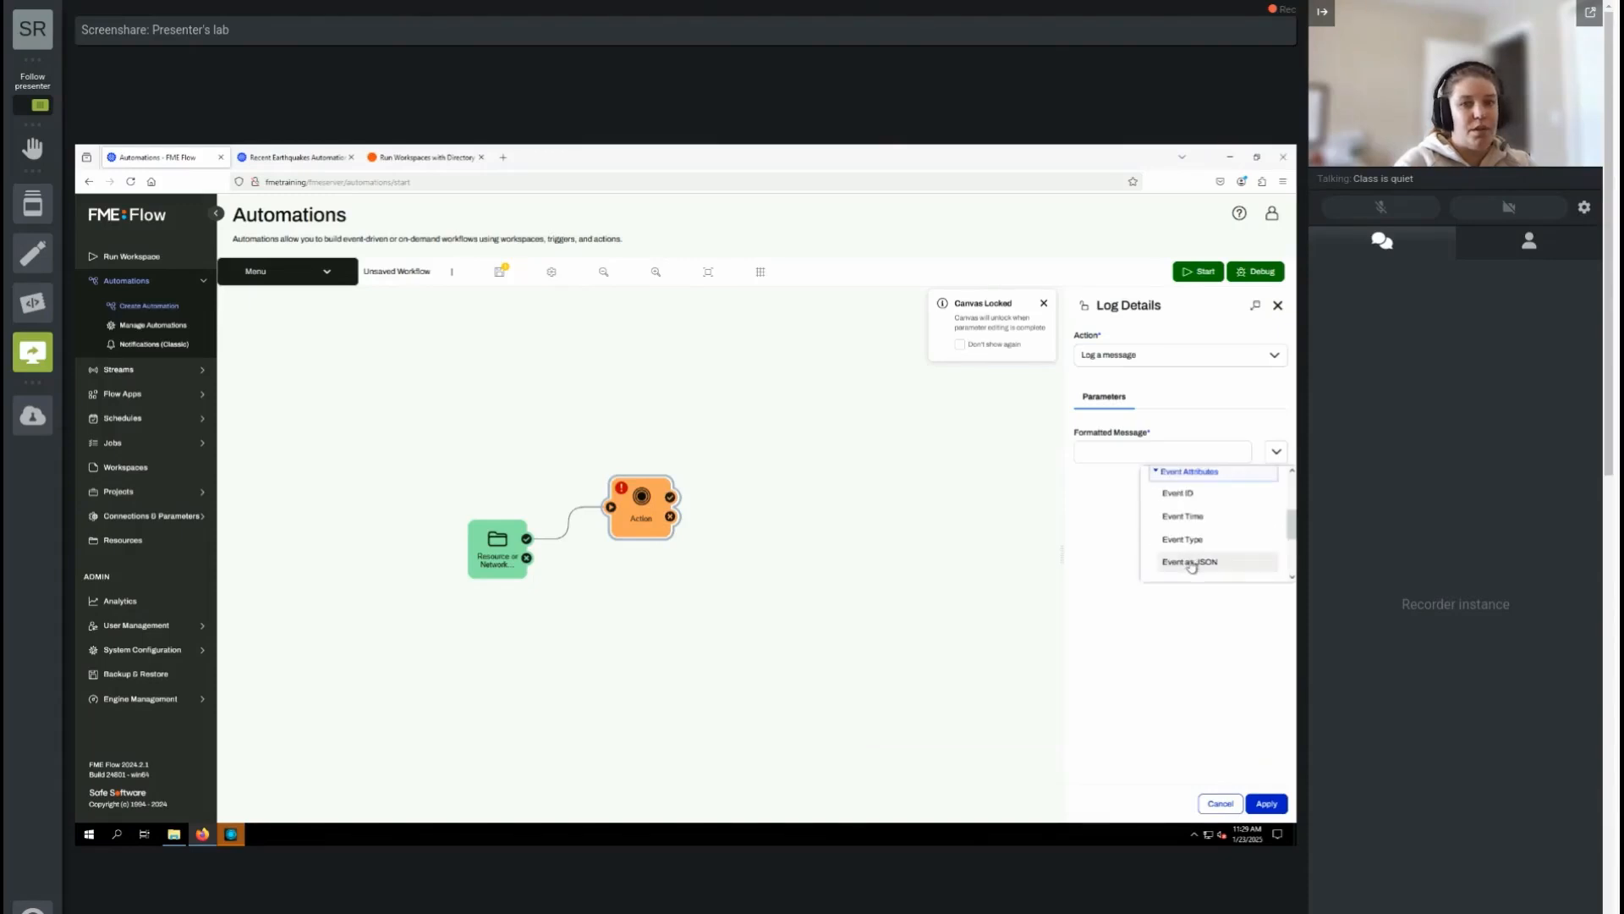
click(1192, 565)
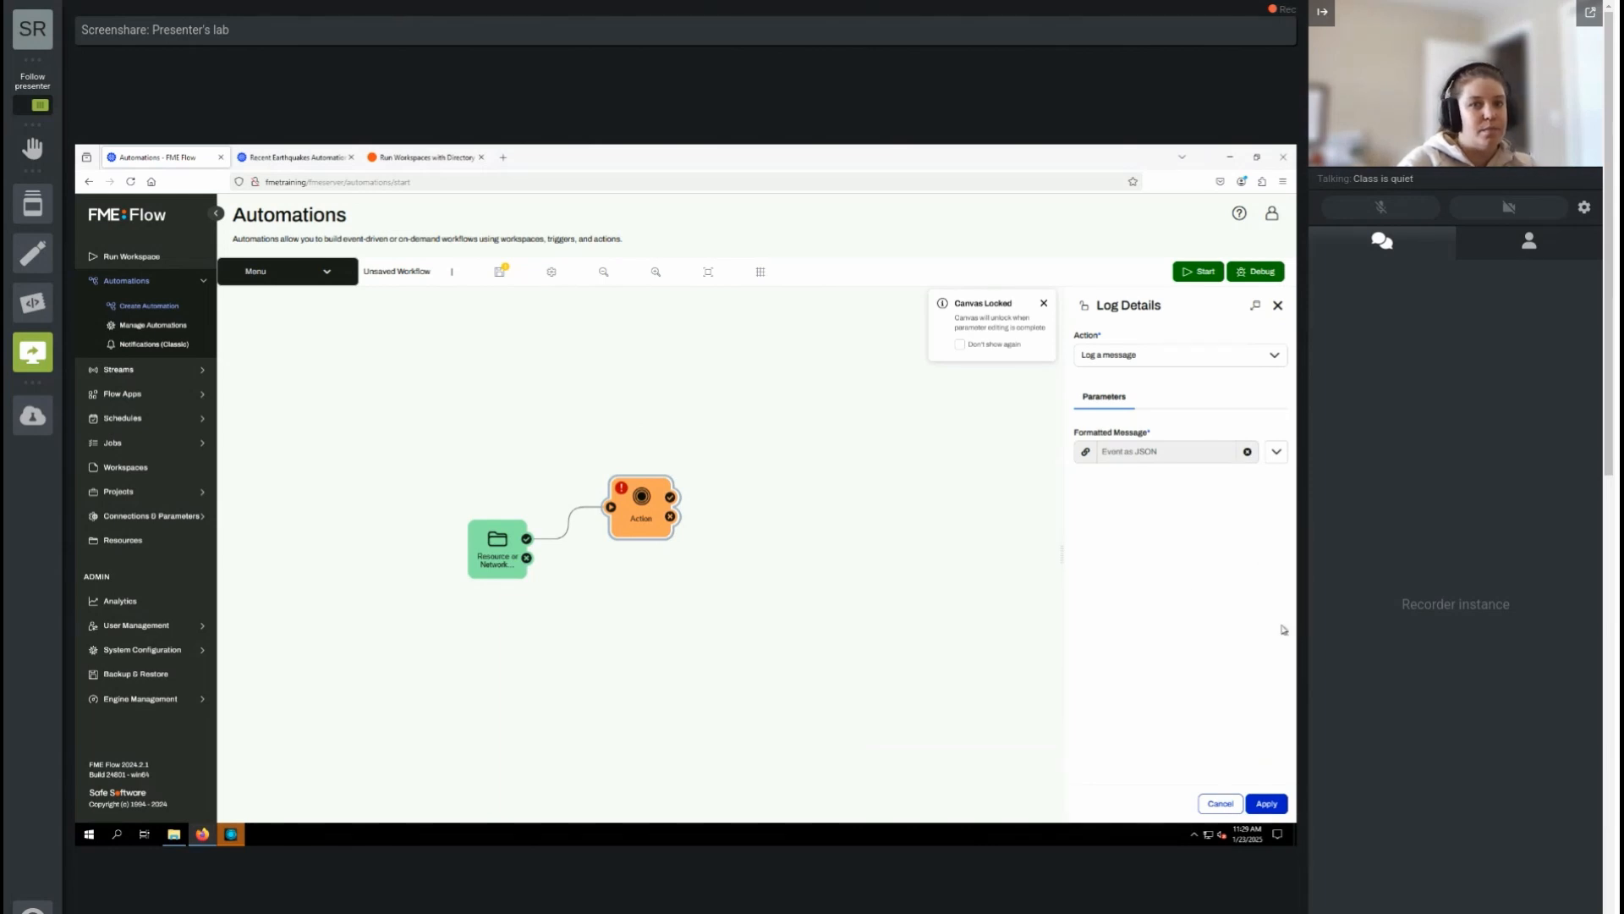
click(1269, 804)
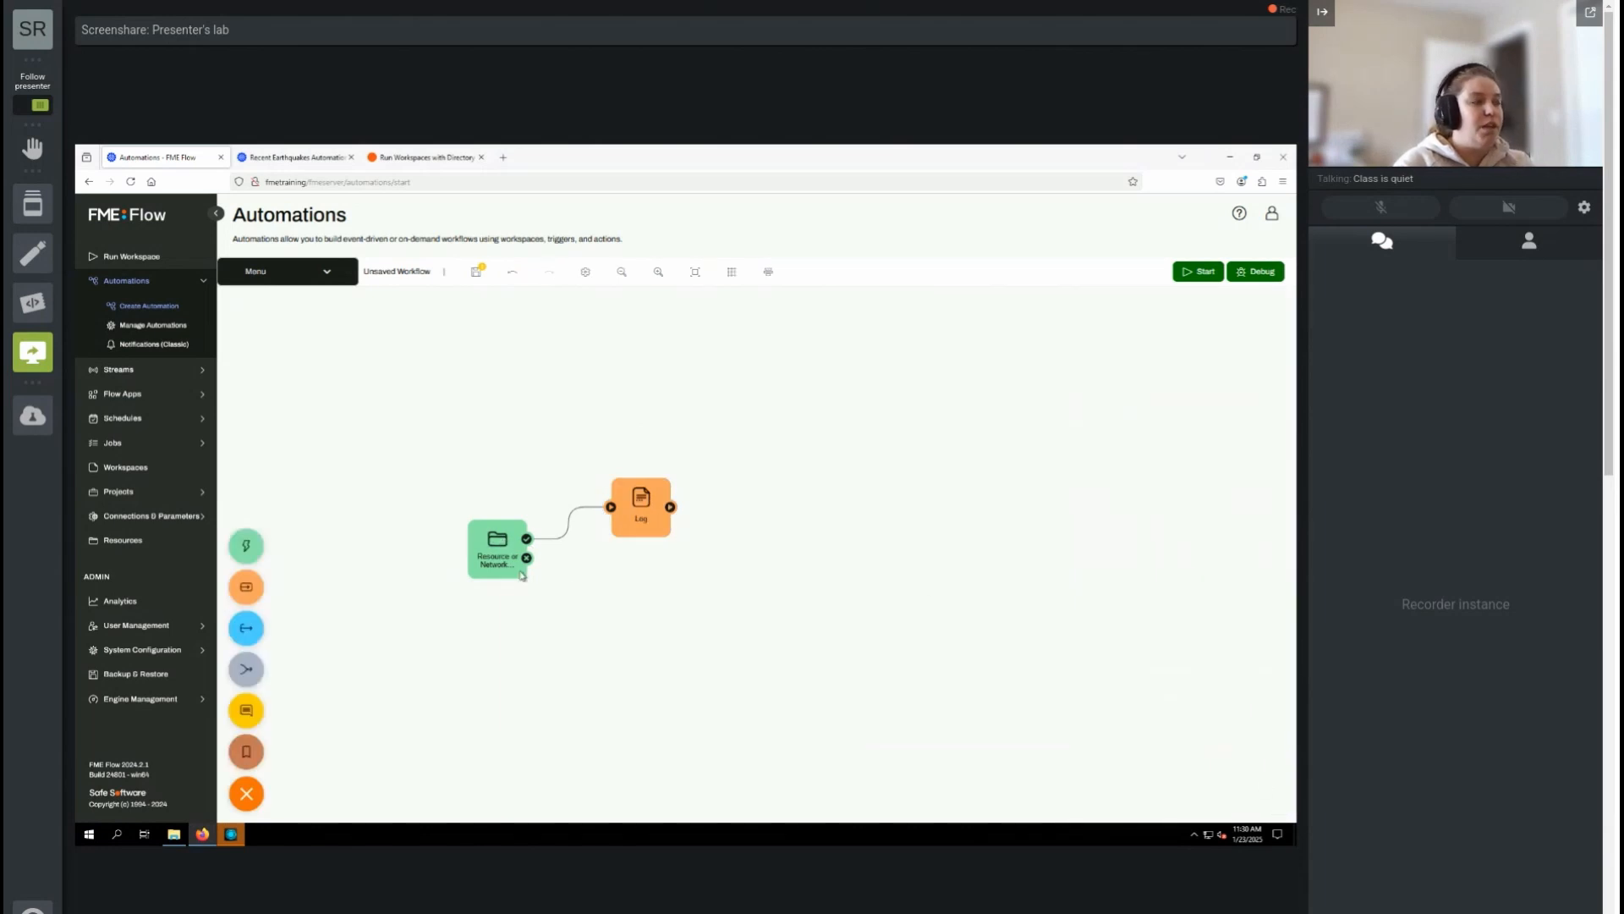
Step: Save the automation under the name Incoming Building Footprints without tags
mouse_move(492, 542)
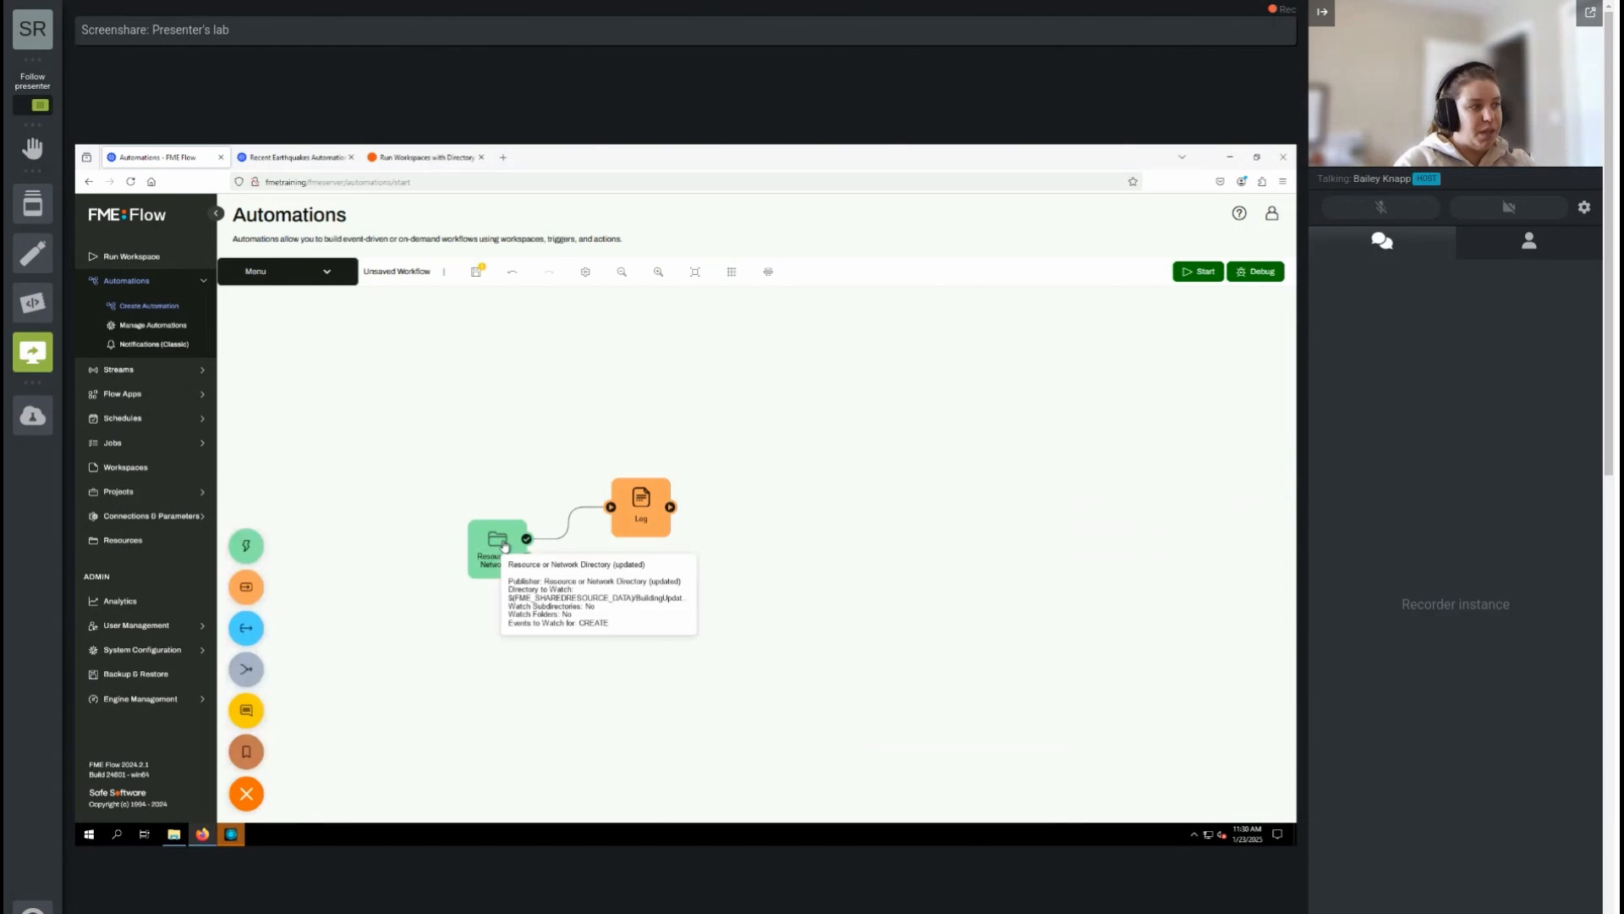
mouse_move(665, 500)
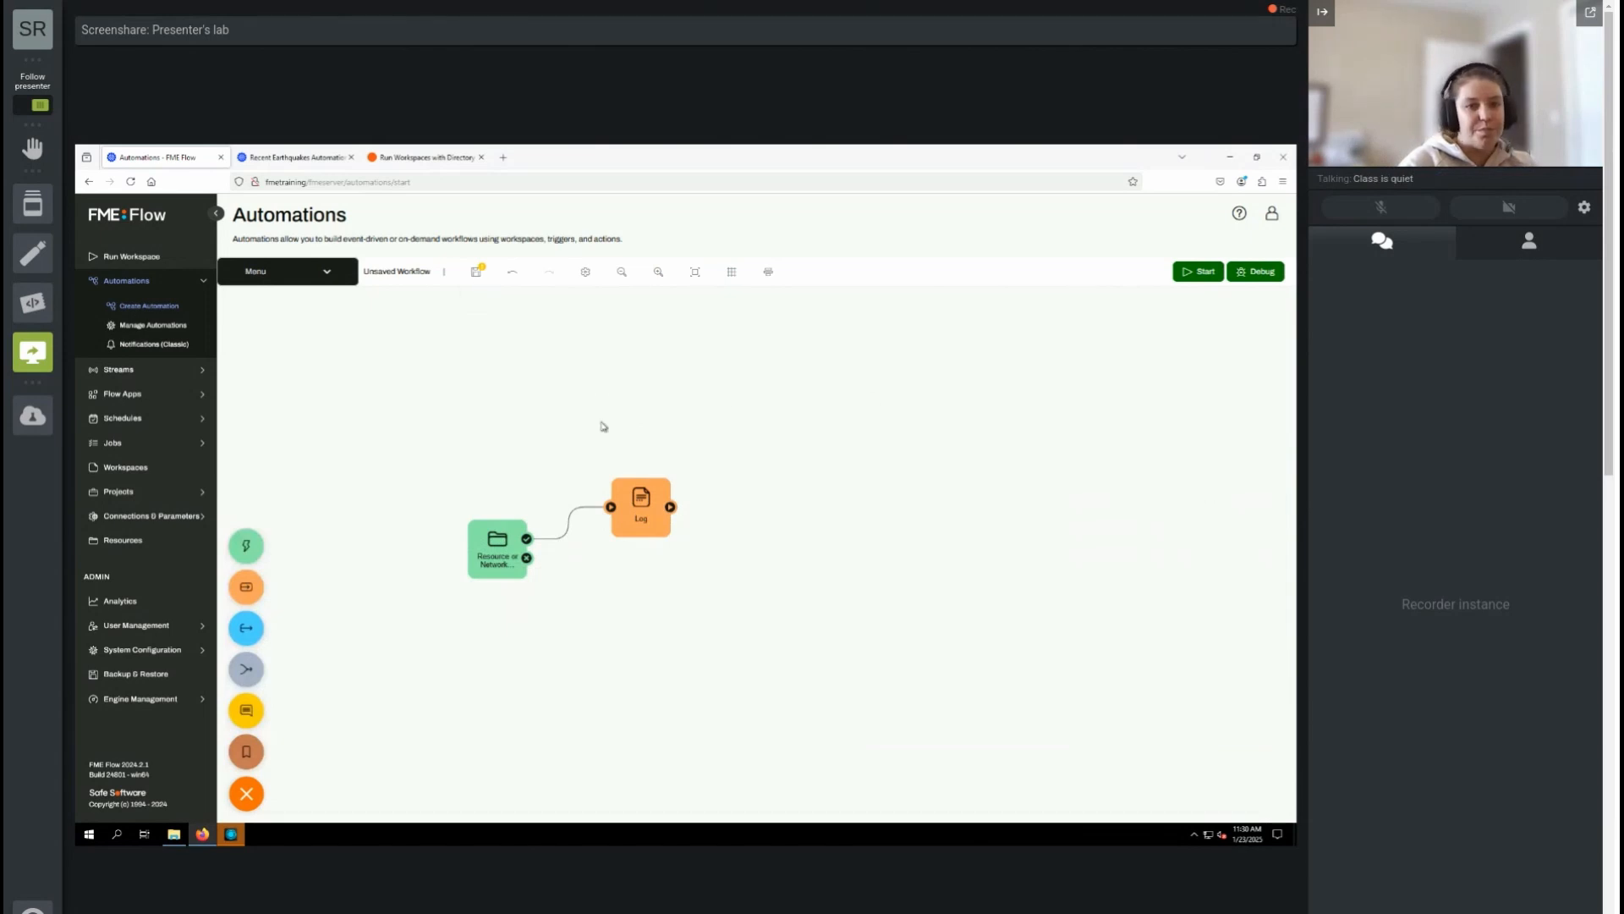
click(476, 273)
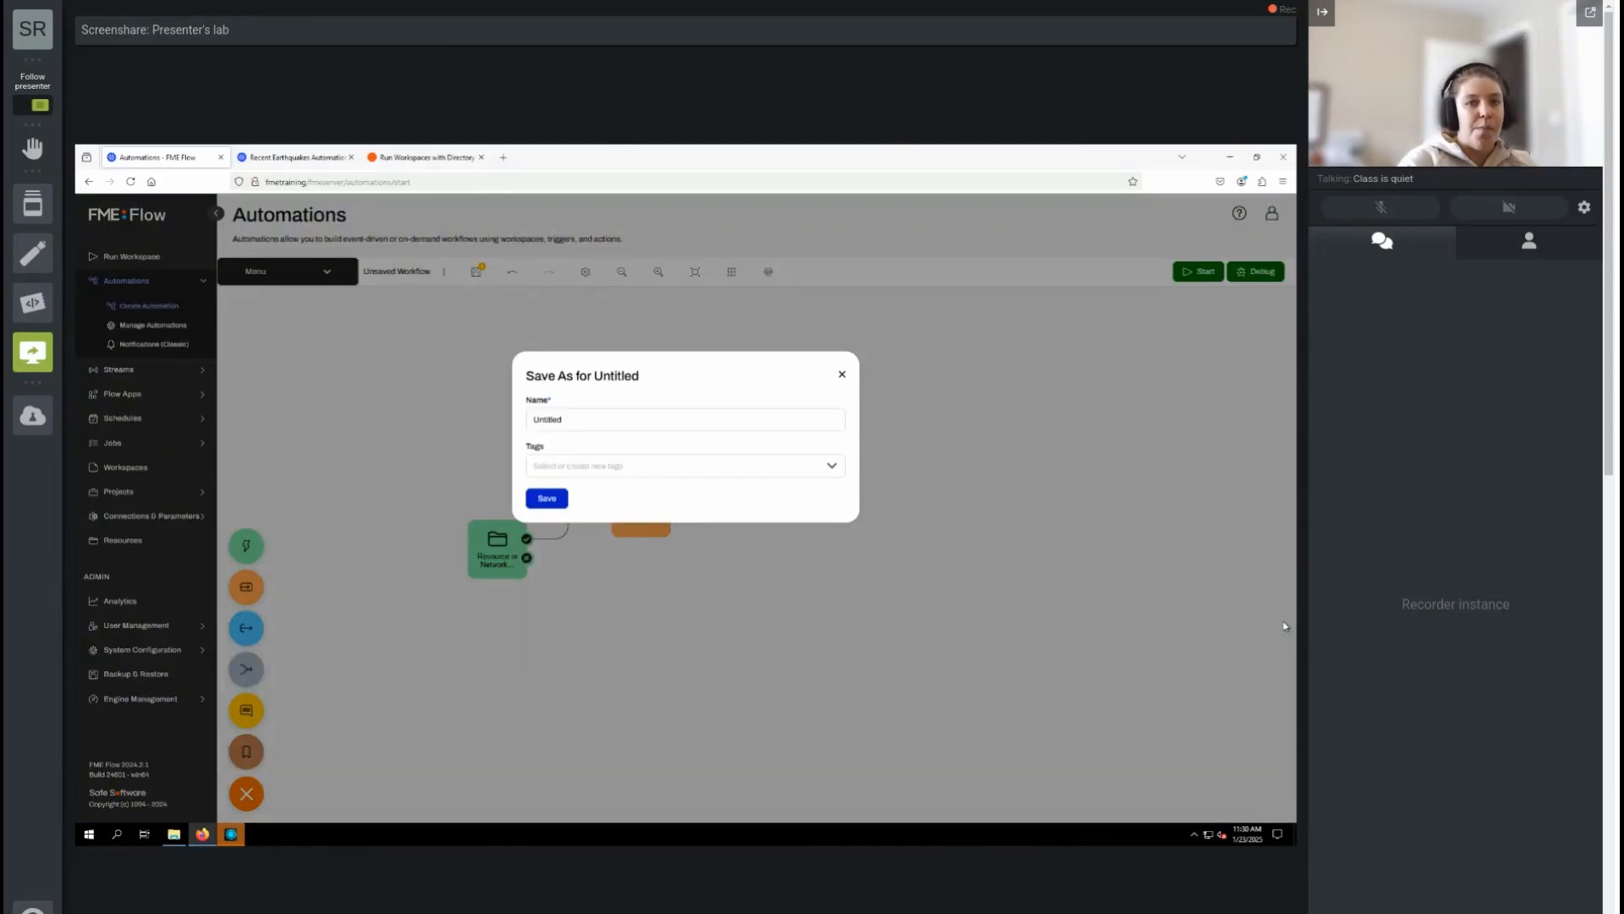
click(621, 421)
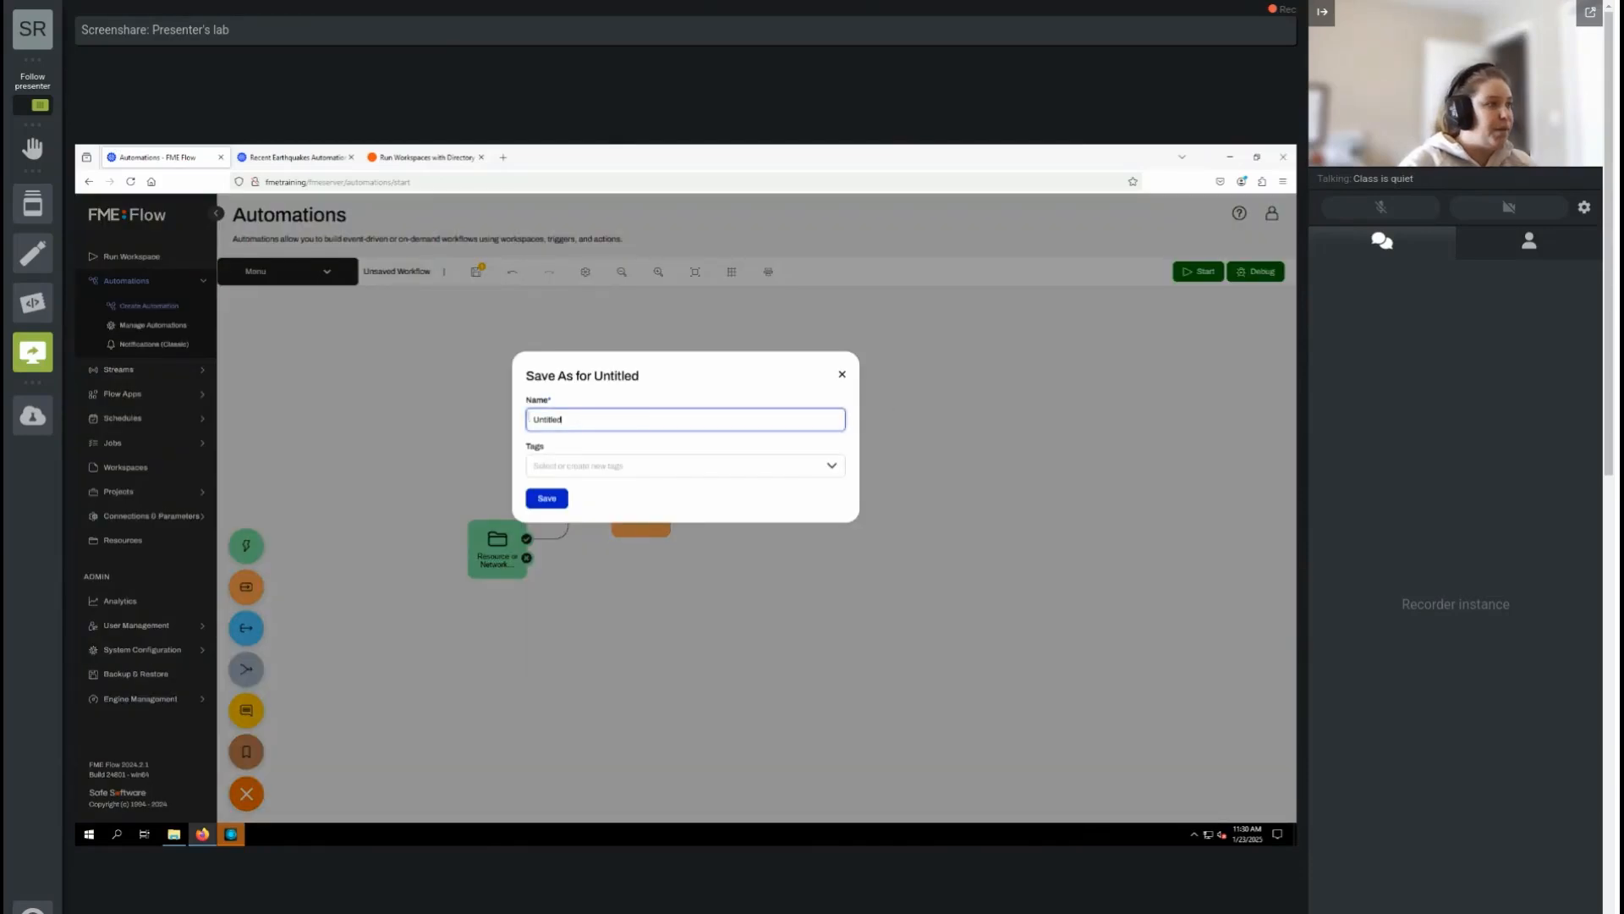
key(ctrl+a)
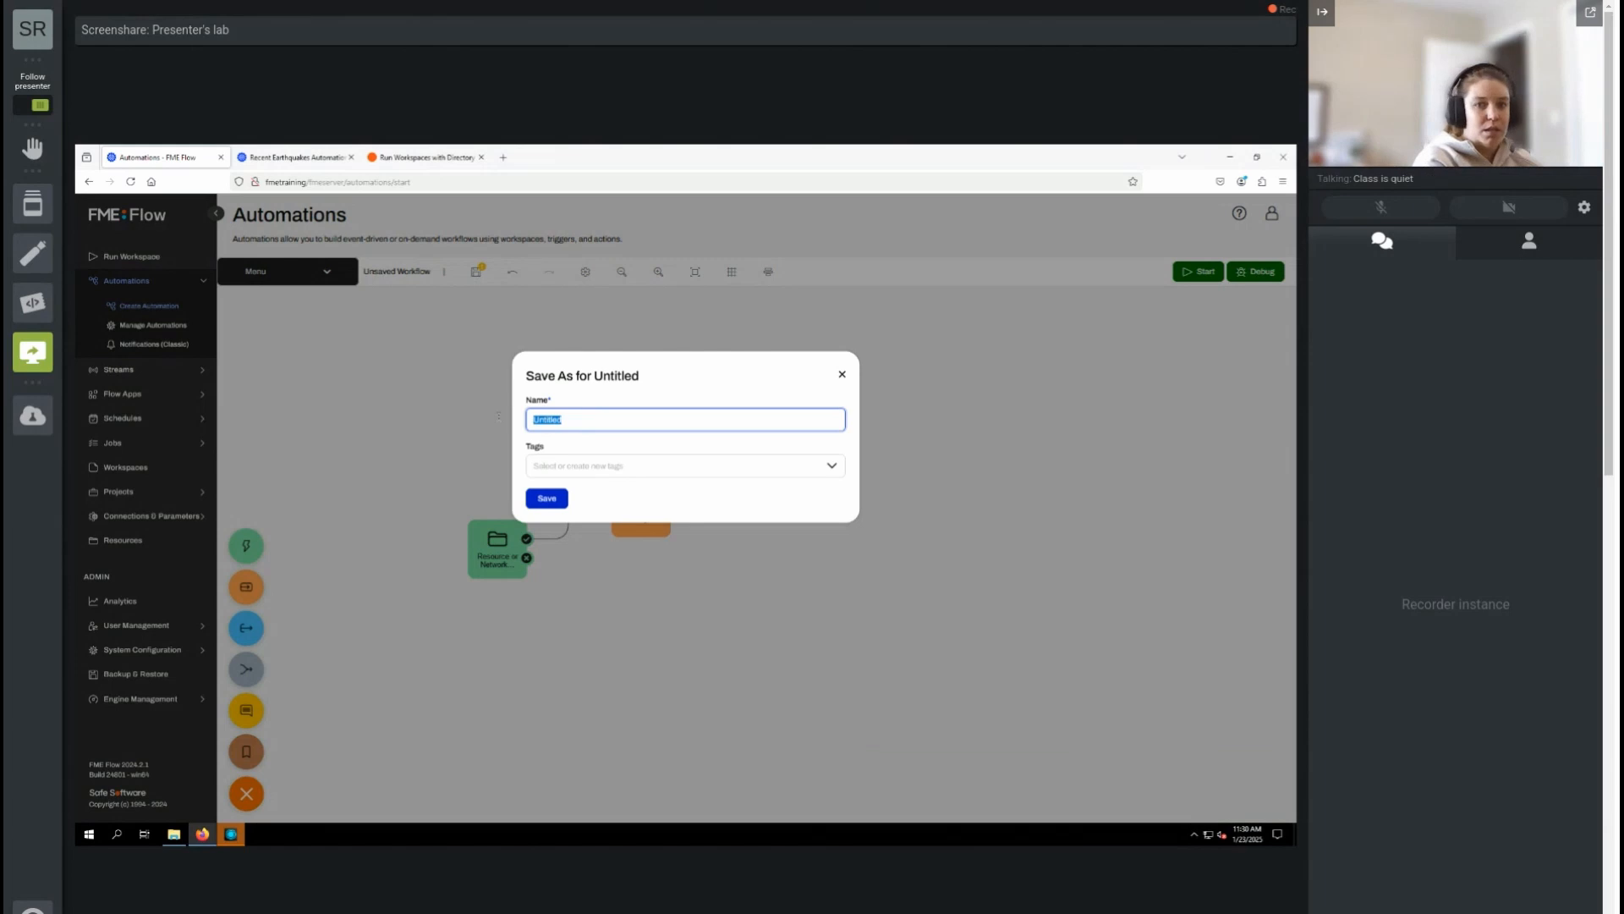
text(Incoming Buildi)
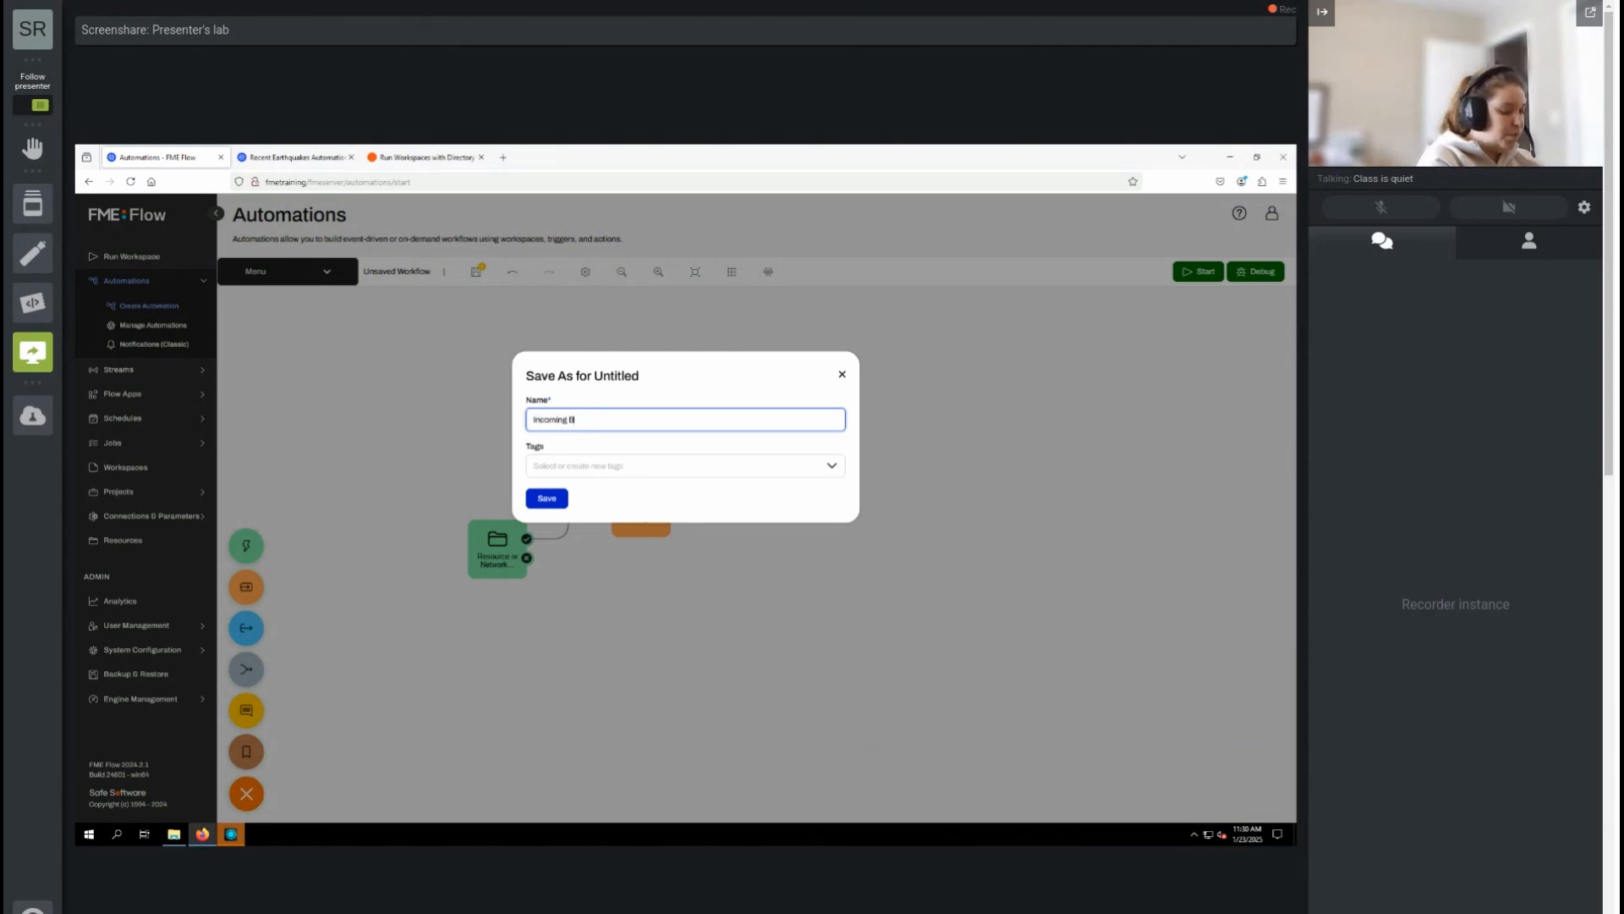
text(ng Footprints)
click(550, 499)
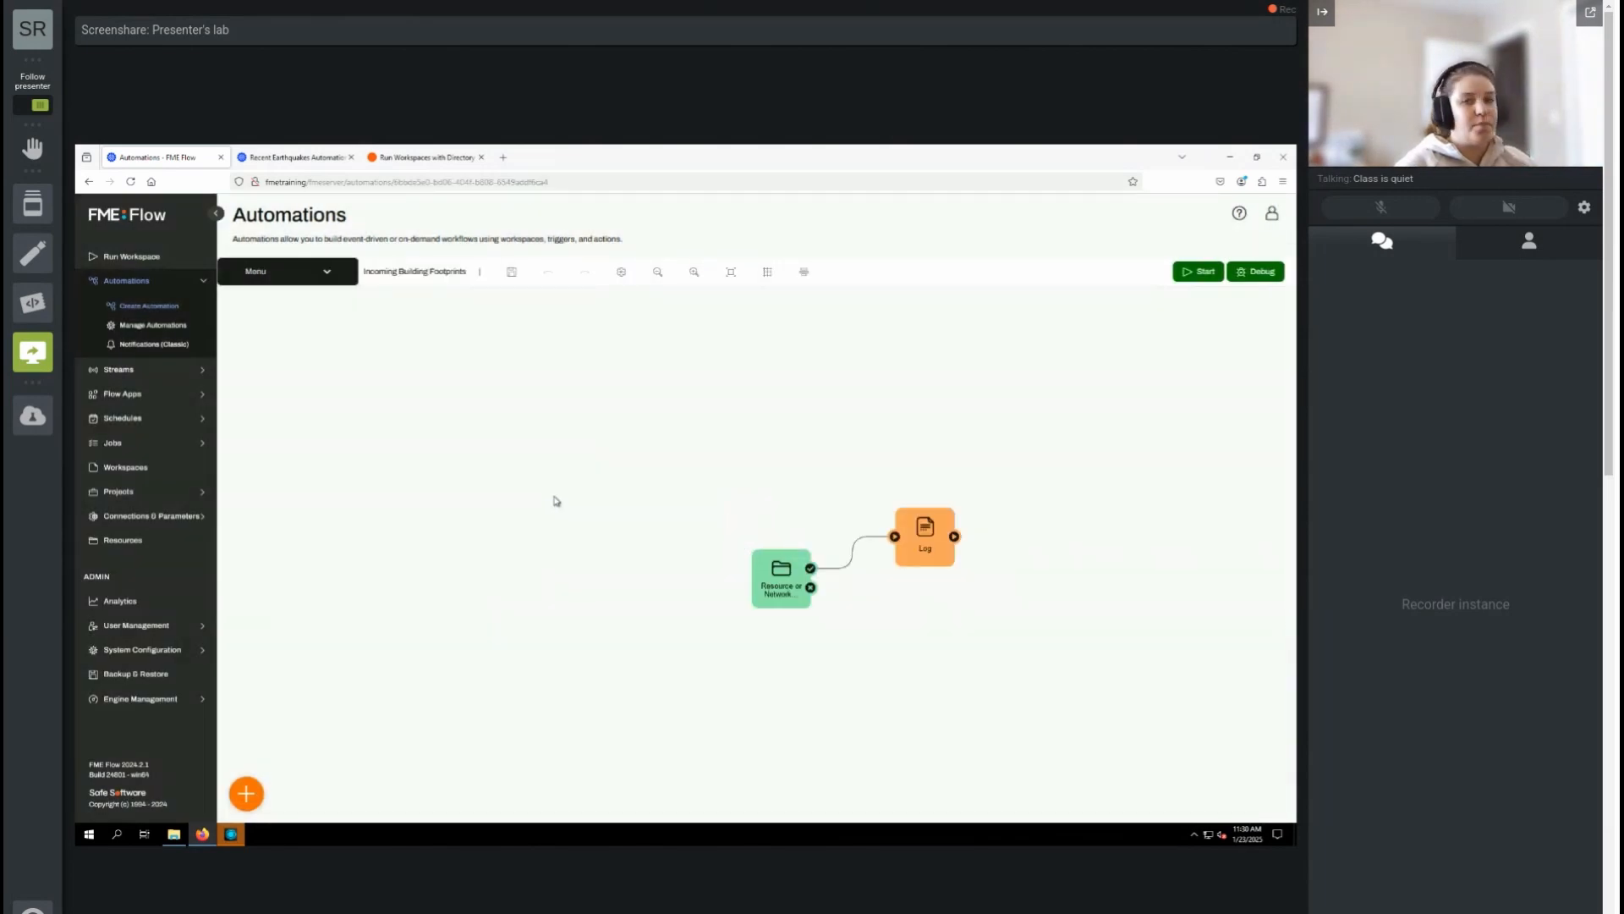
Step: Start the Incoming Building Footprints automation in debug mode
click(1260, 272)
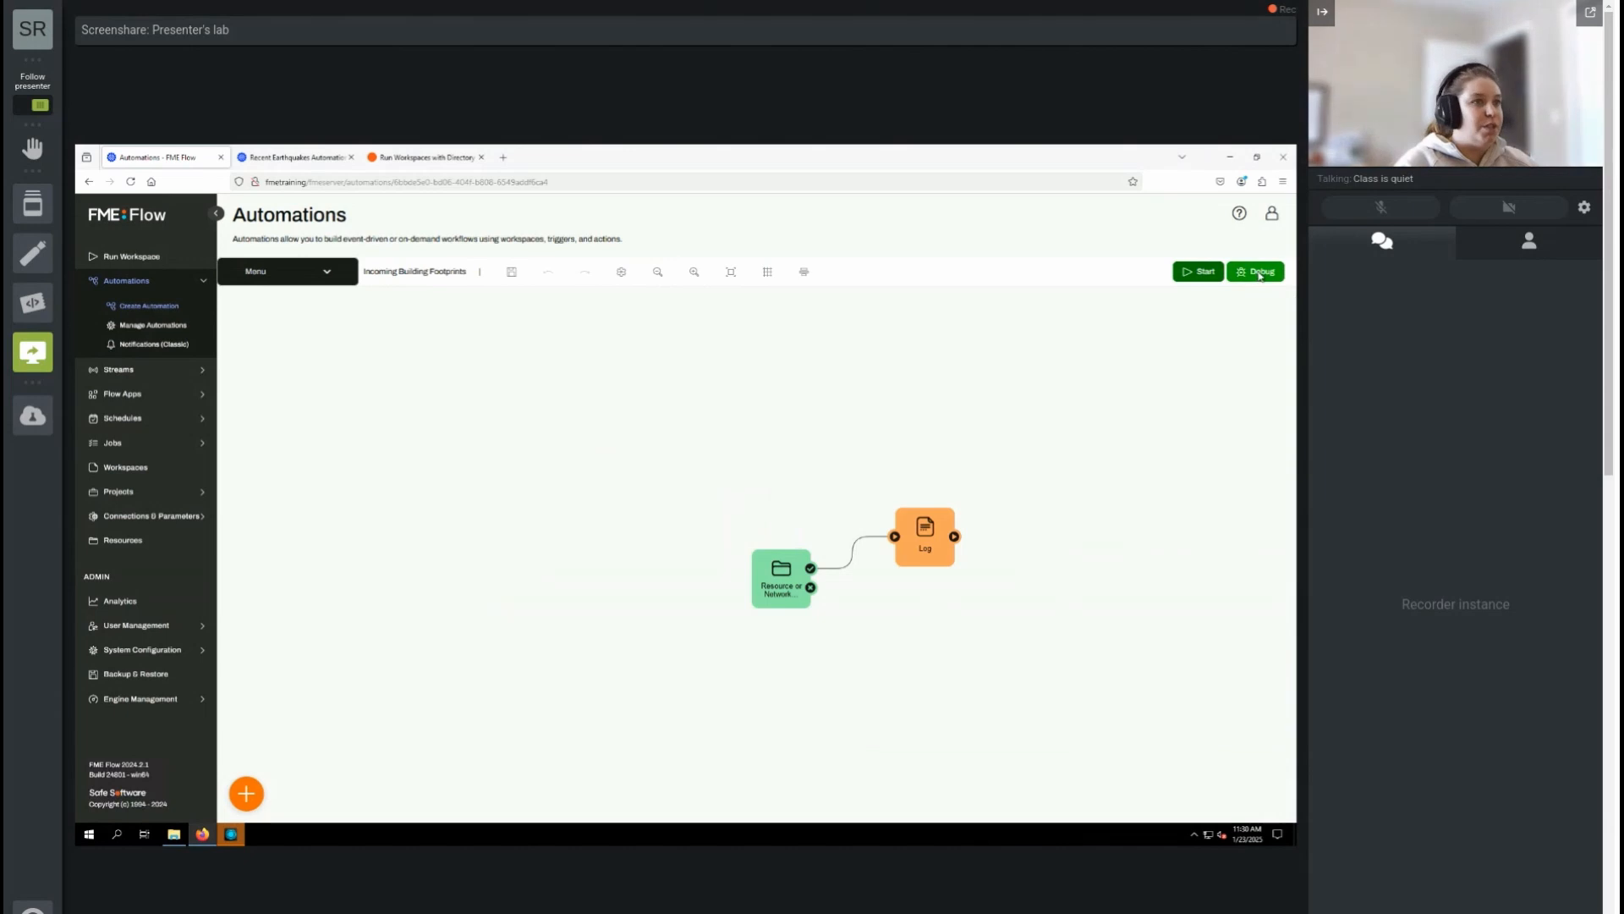
click(606, 578)
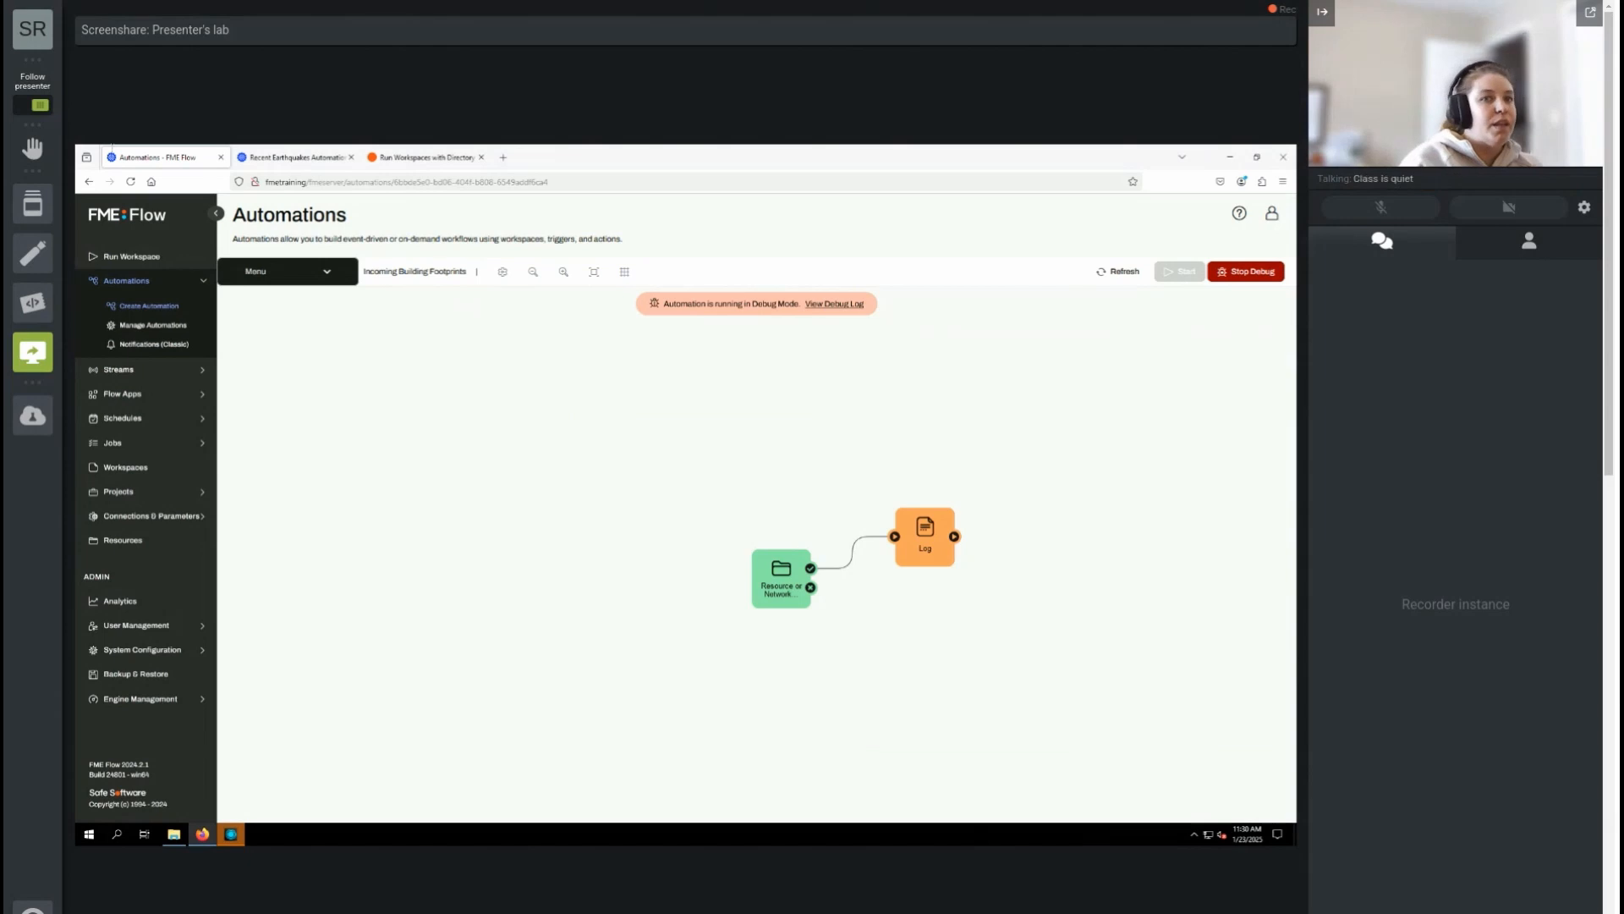
Step: Open the BuildingUpdates folder inside the shared Data resource
click(130, 543)
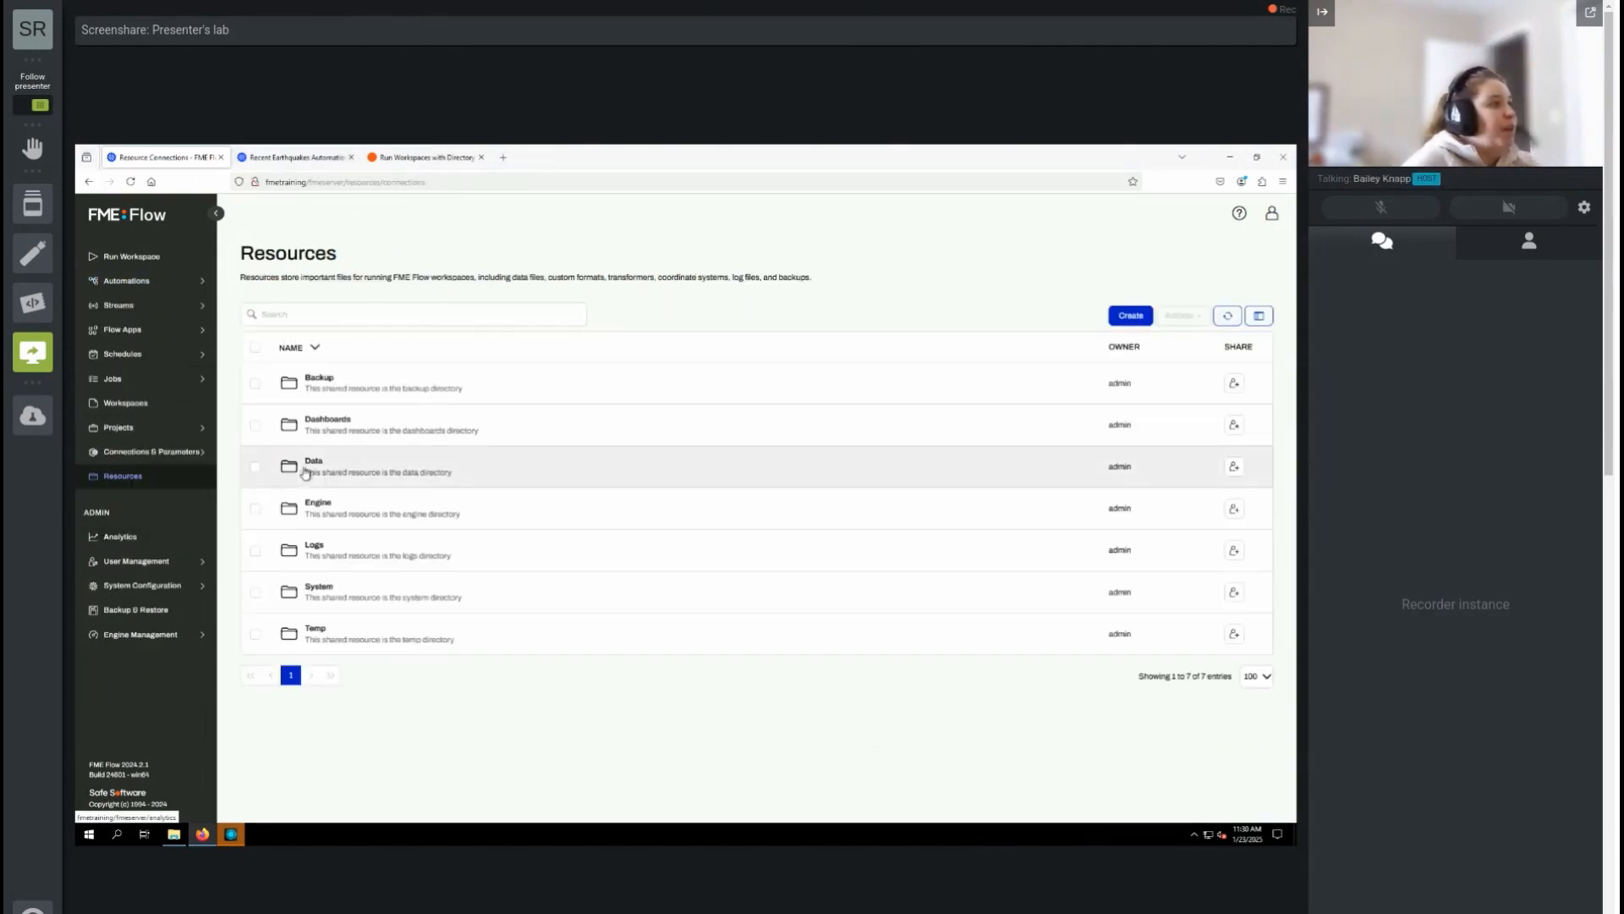
click(310, 465)
click(337, 405)
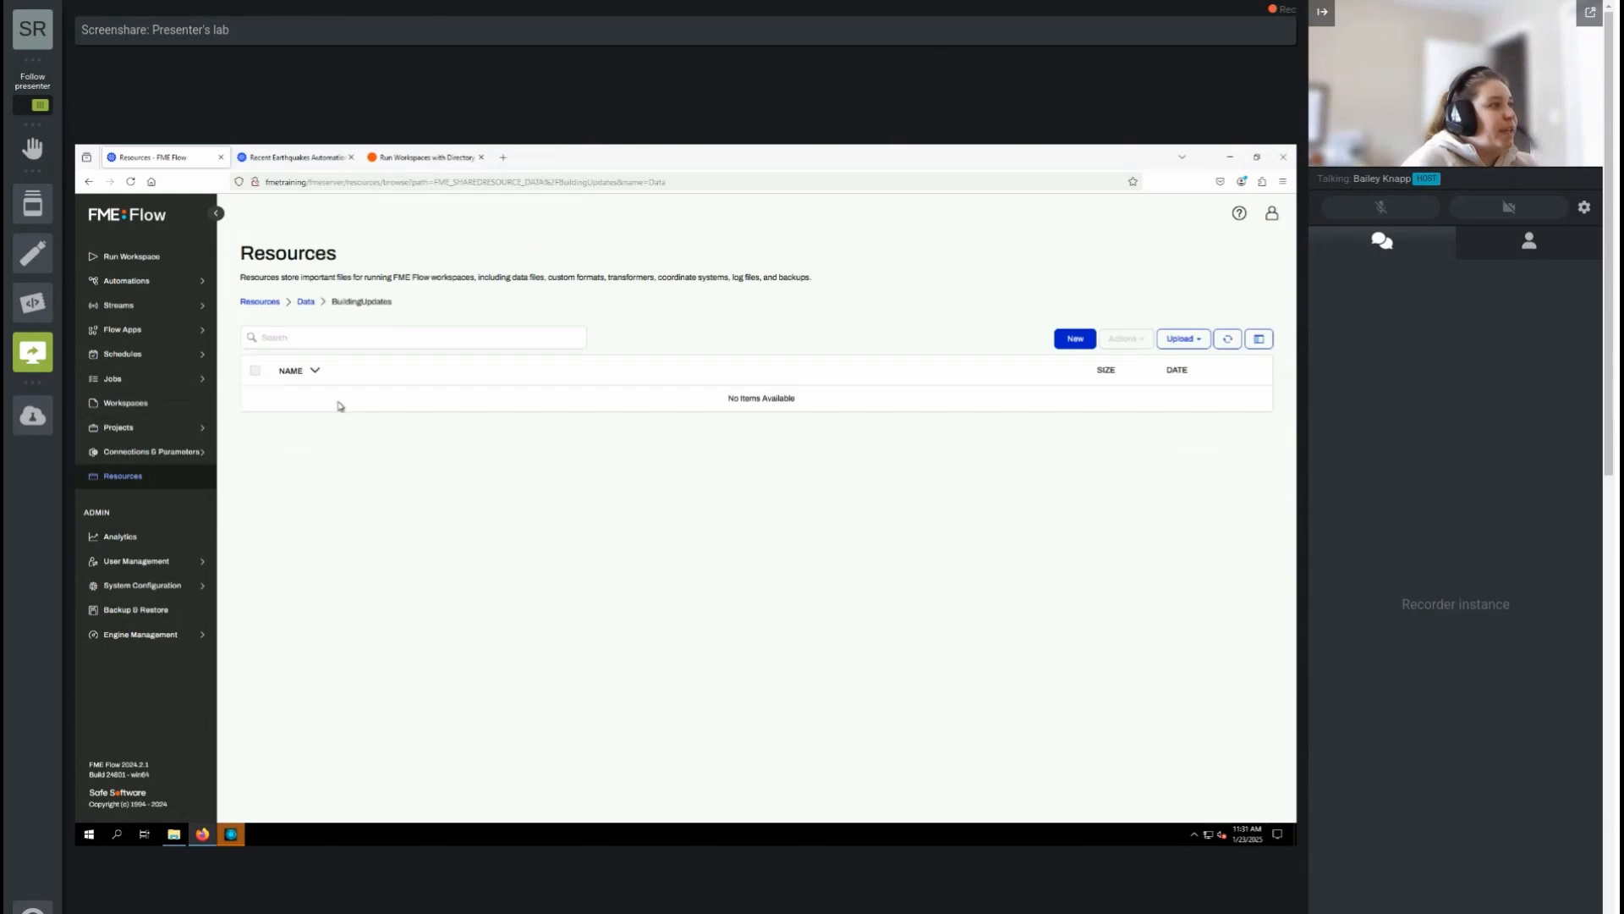
Step: Begin a file upload to BuildingUpdates and browse to C:\FMEData\Data\Engineering\BuildingFootprints for the source files
click(1183, 341)
click(1119, 369)
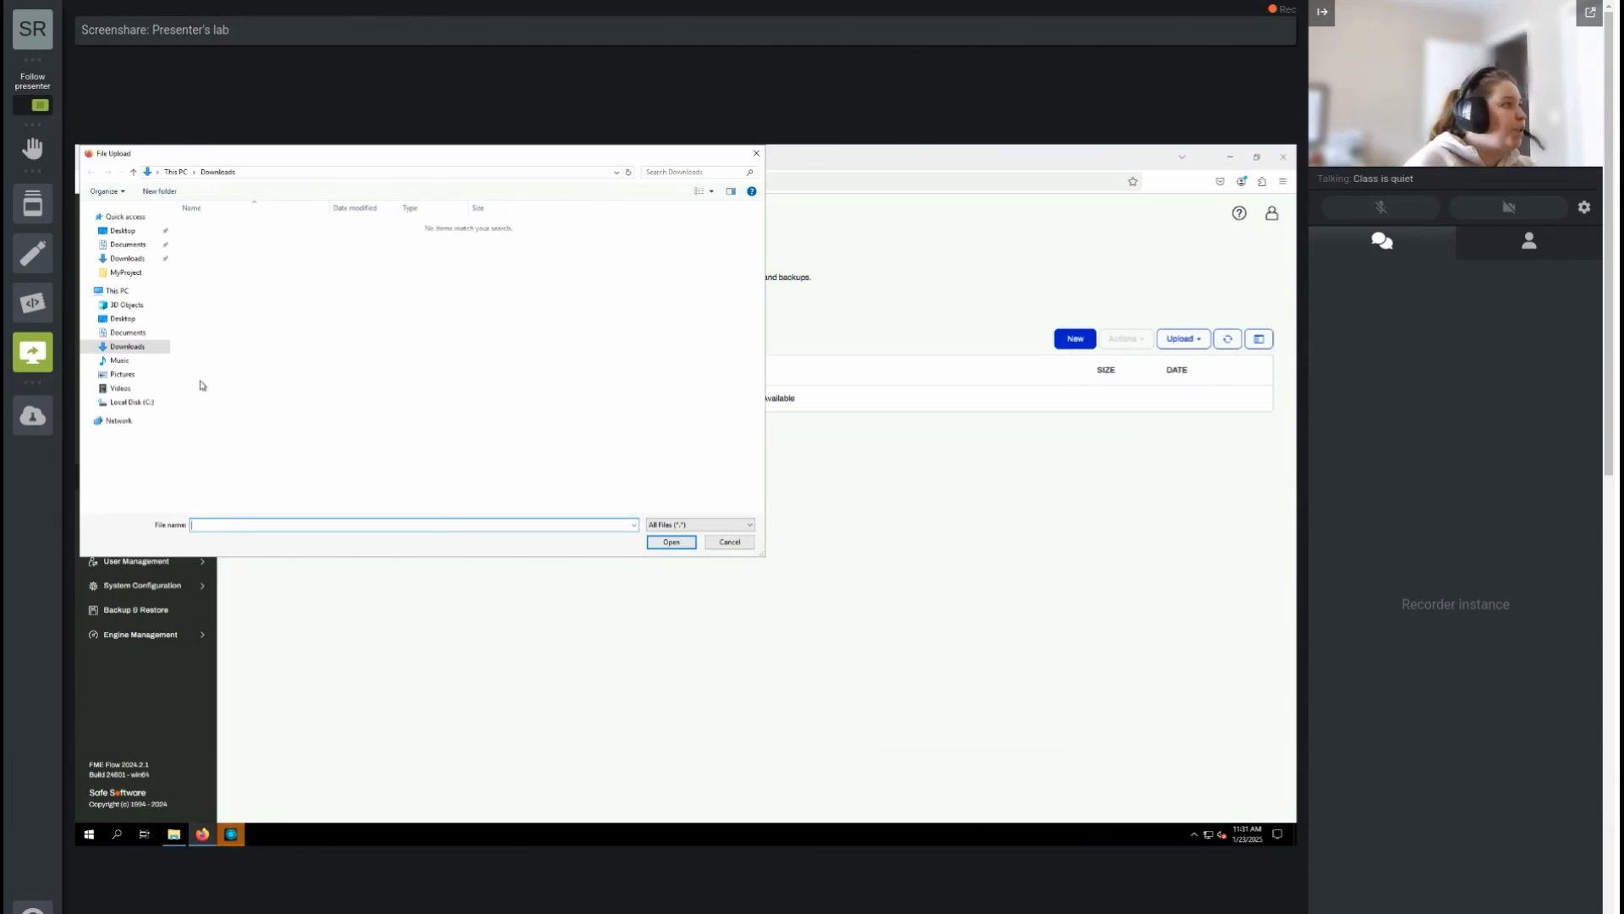
click(142, 403)
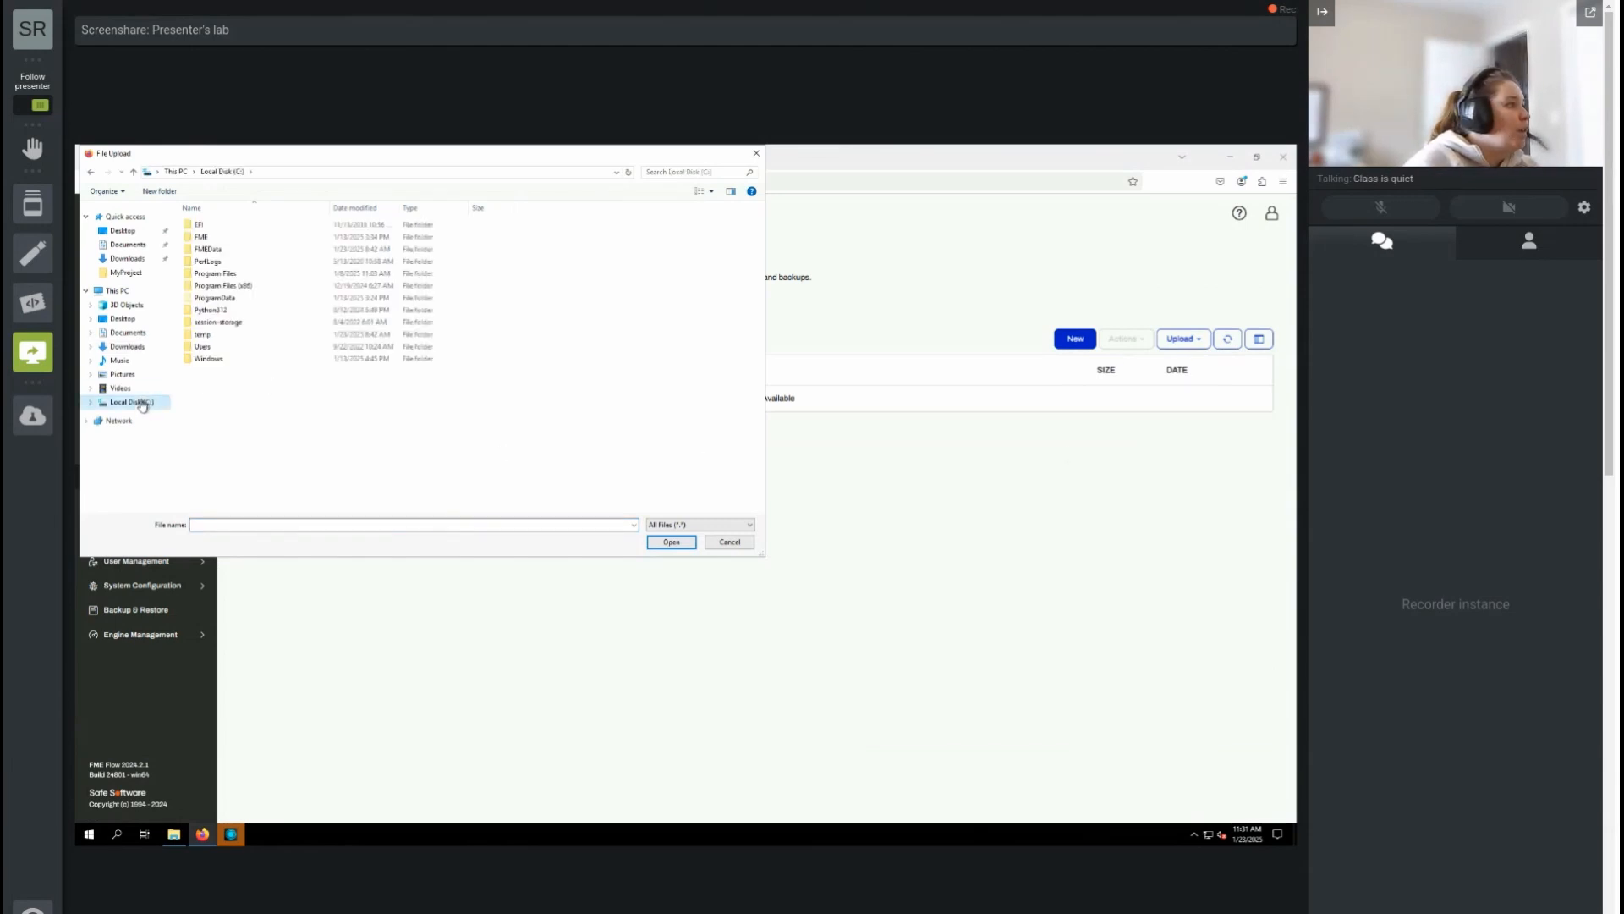
double_click(207, 249)
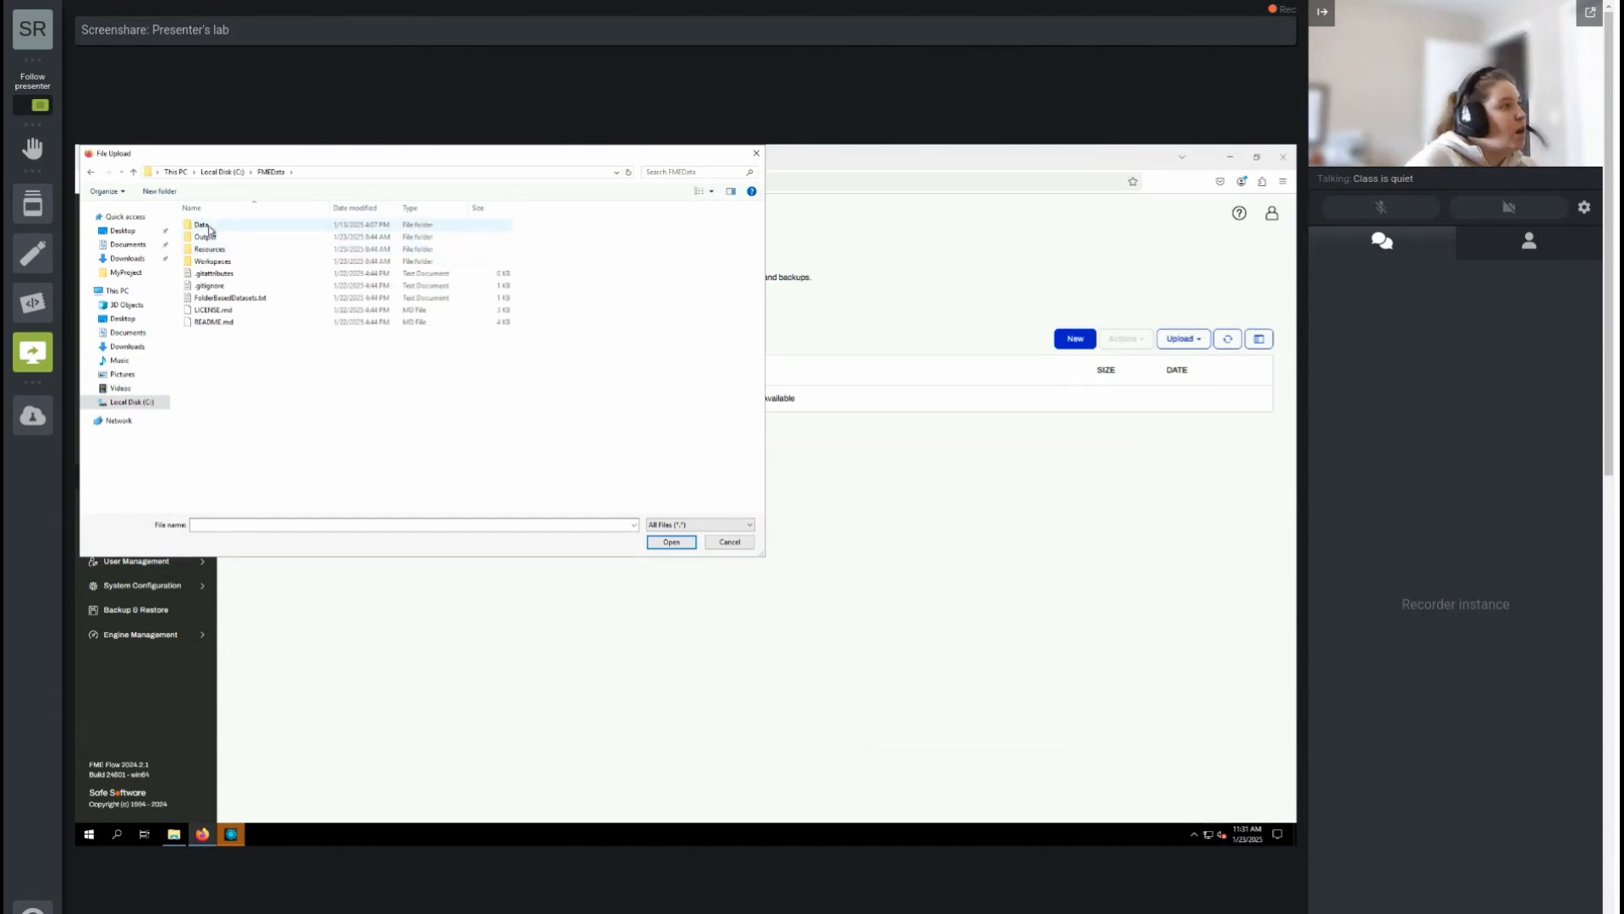
double_click(201, 225)
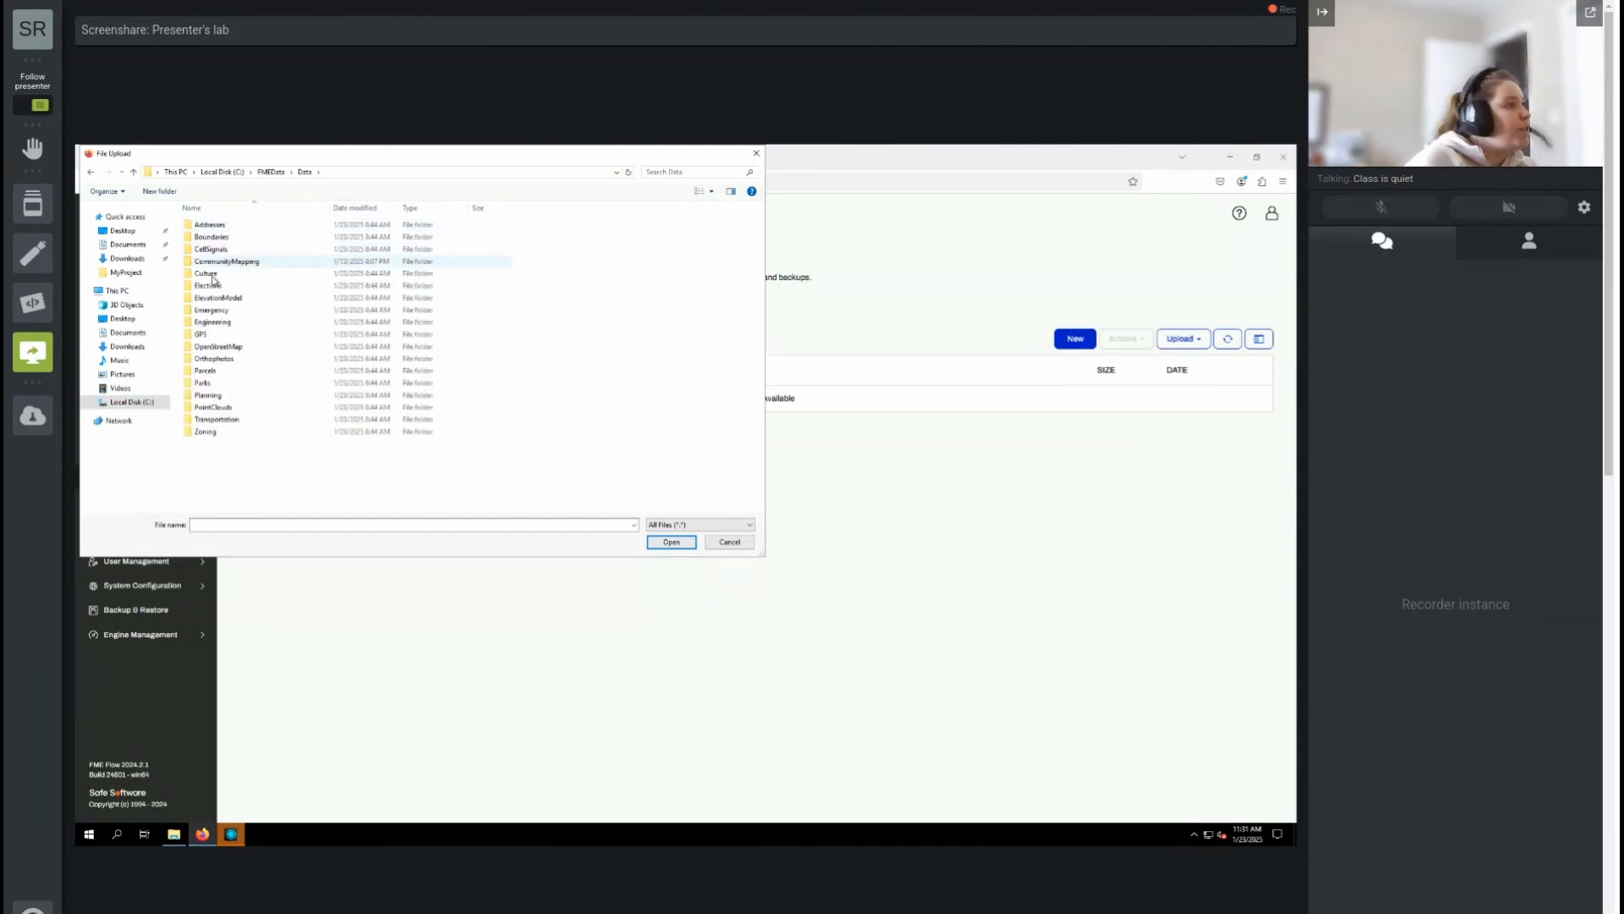
click(220, 326)
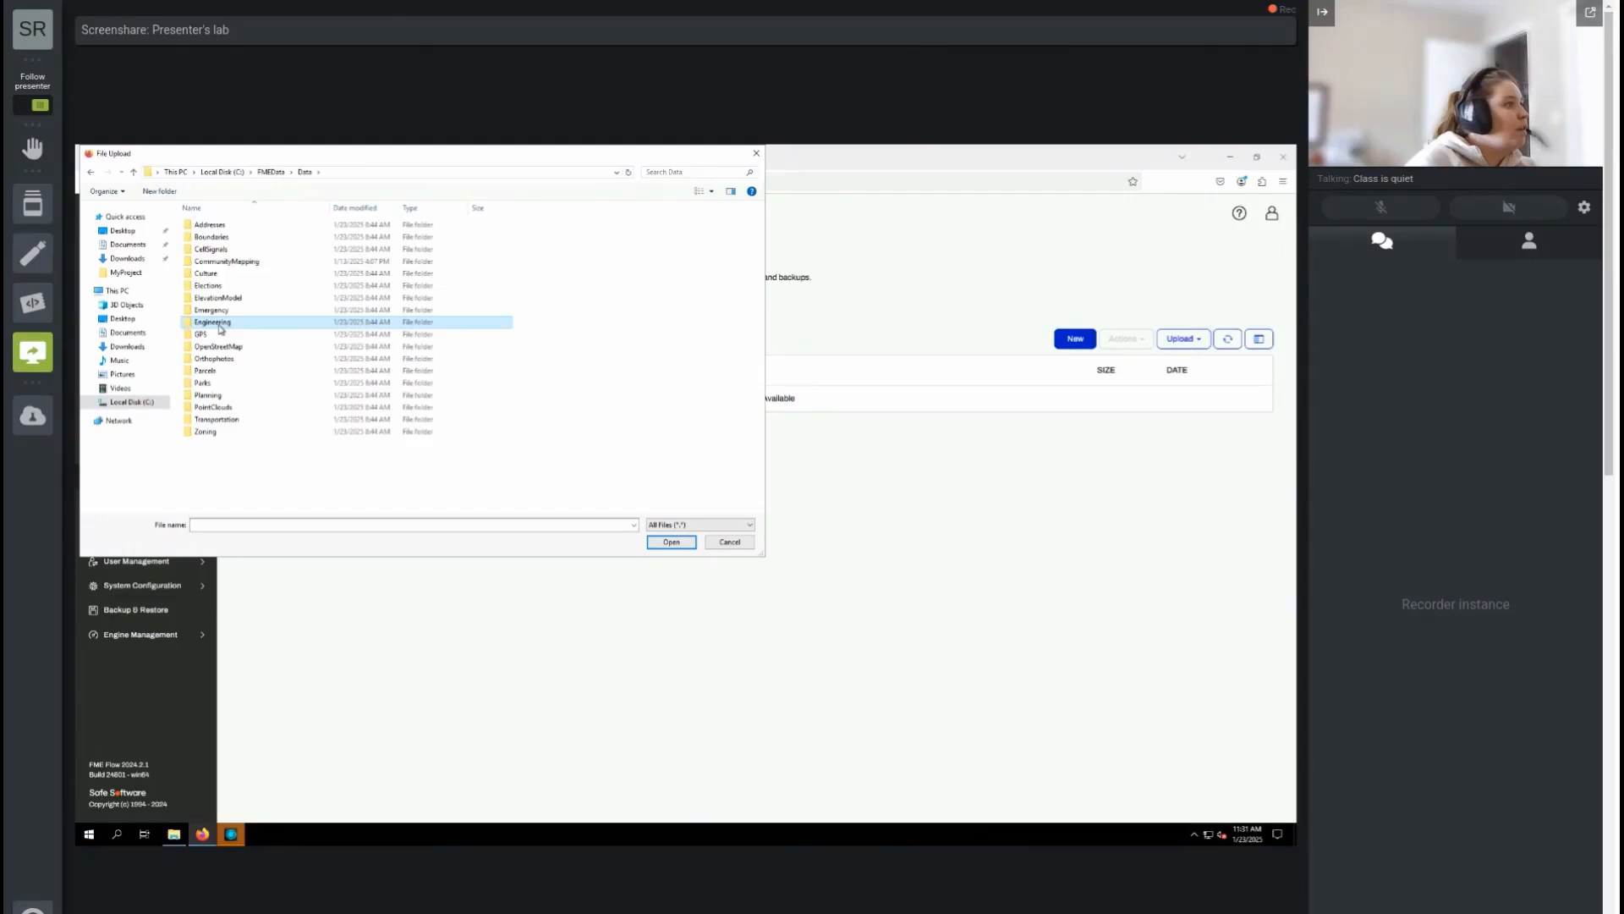
double_click(220, 326)
double_click(223, 225)
Step: Upload the four shapefile components update001.dbf, update001.prj, update001.shp and update001.shx to the BuildingUpdates folder
click(232, 261)
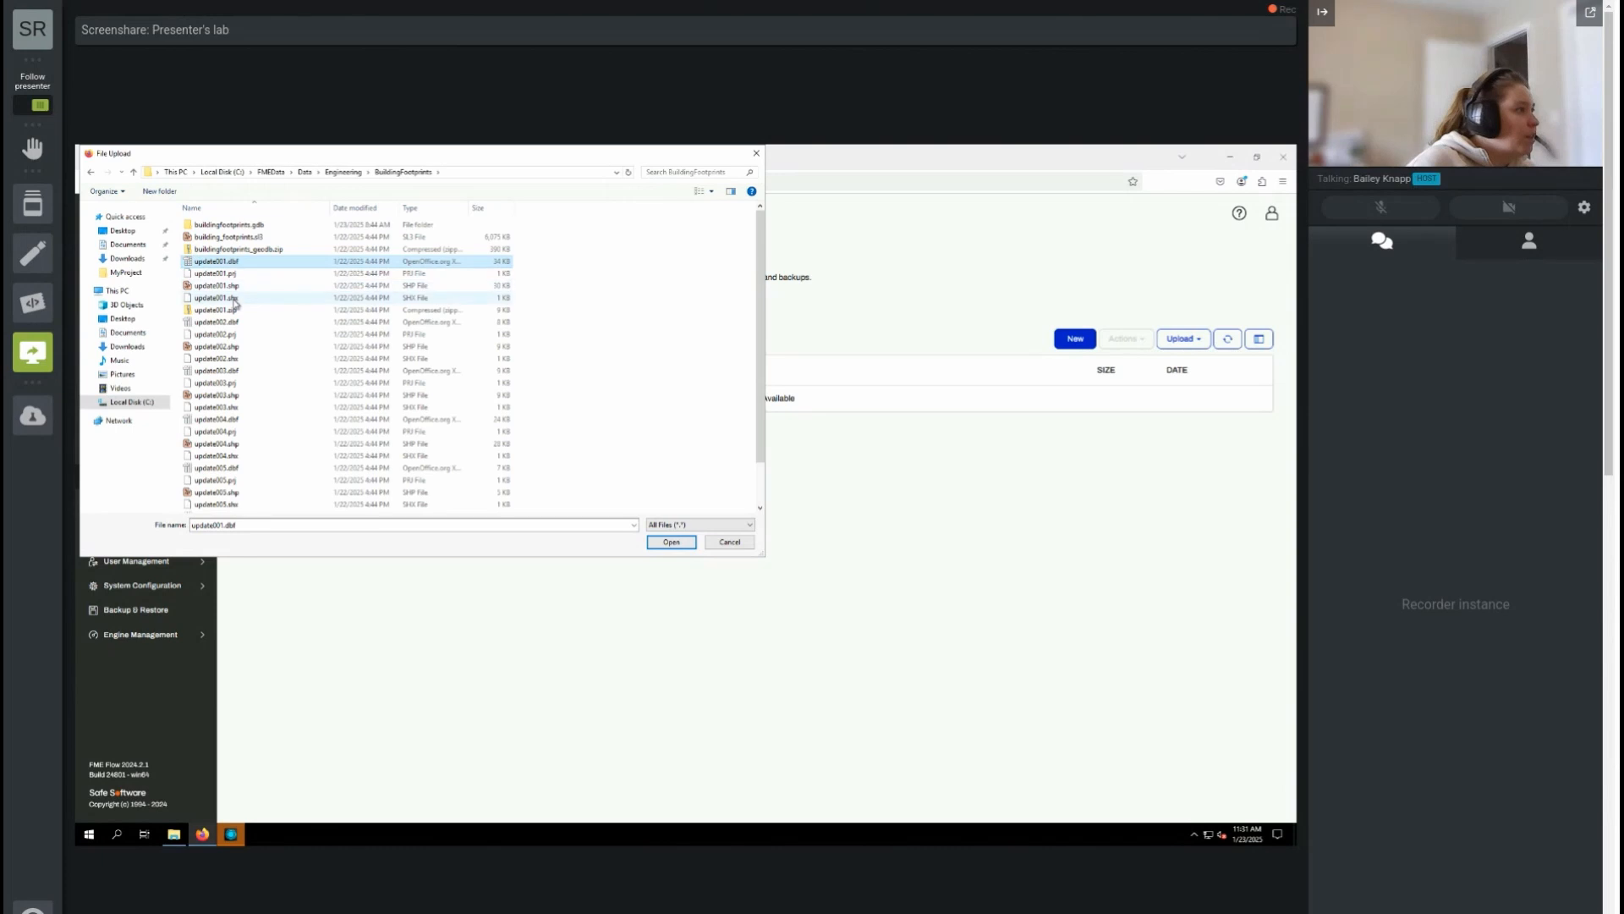
click(235, 299)
click(229, 261)
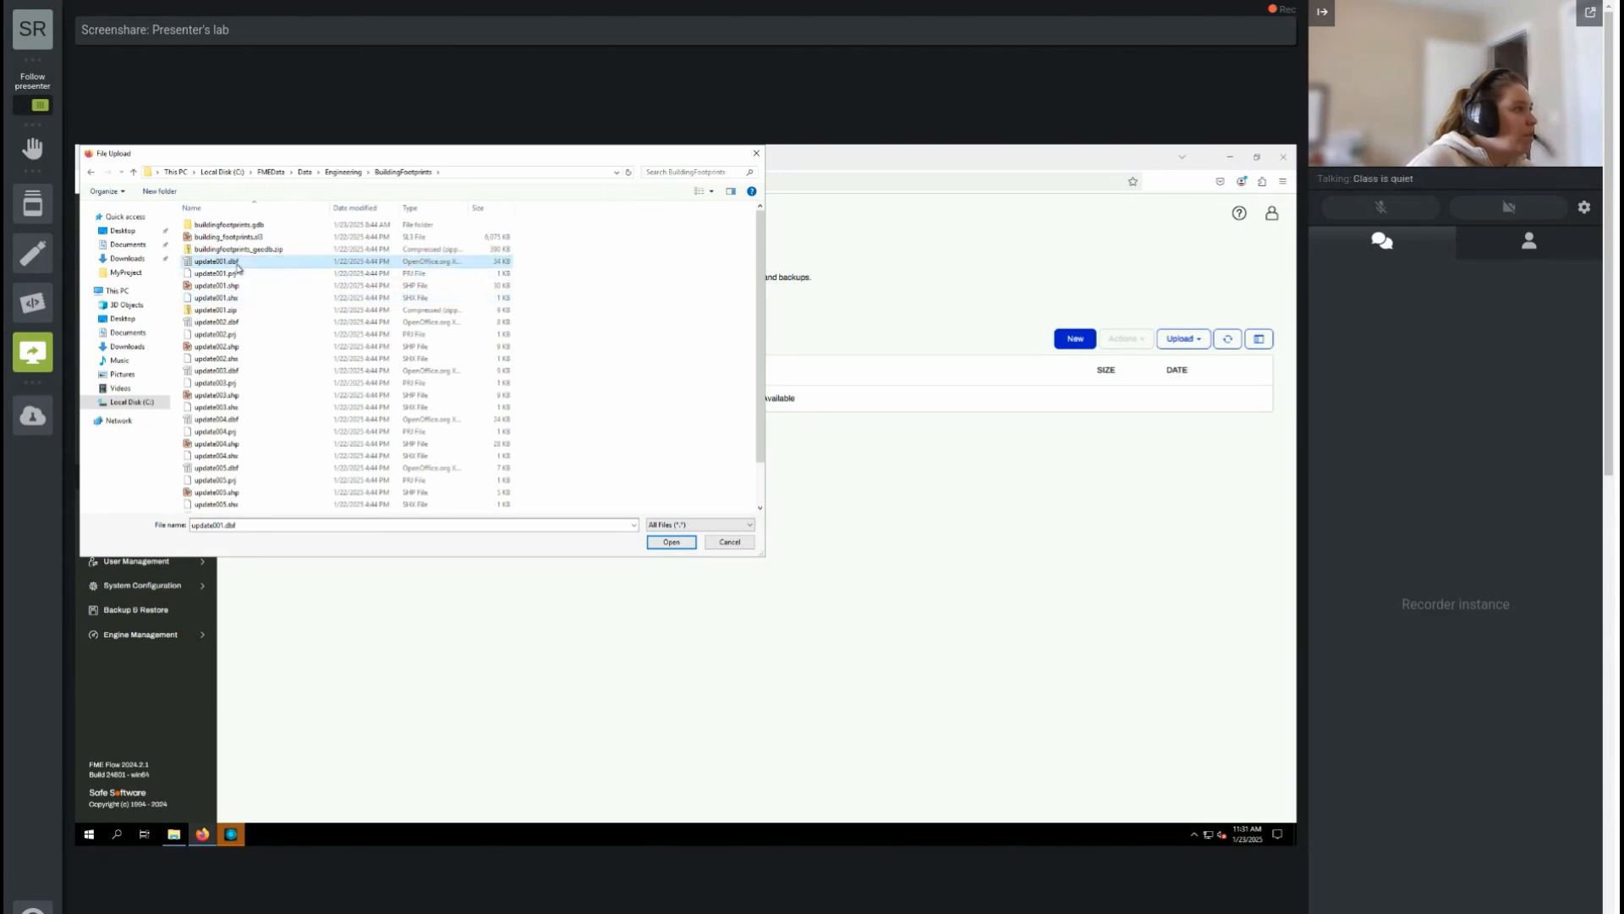
shift+click(237, 299)
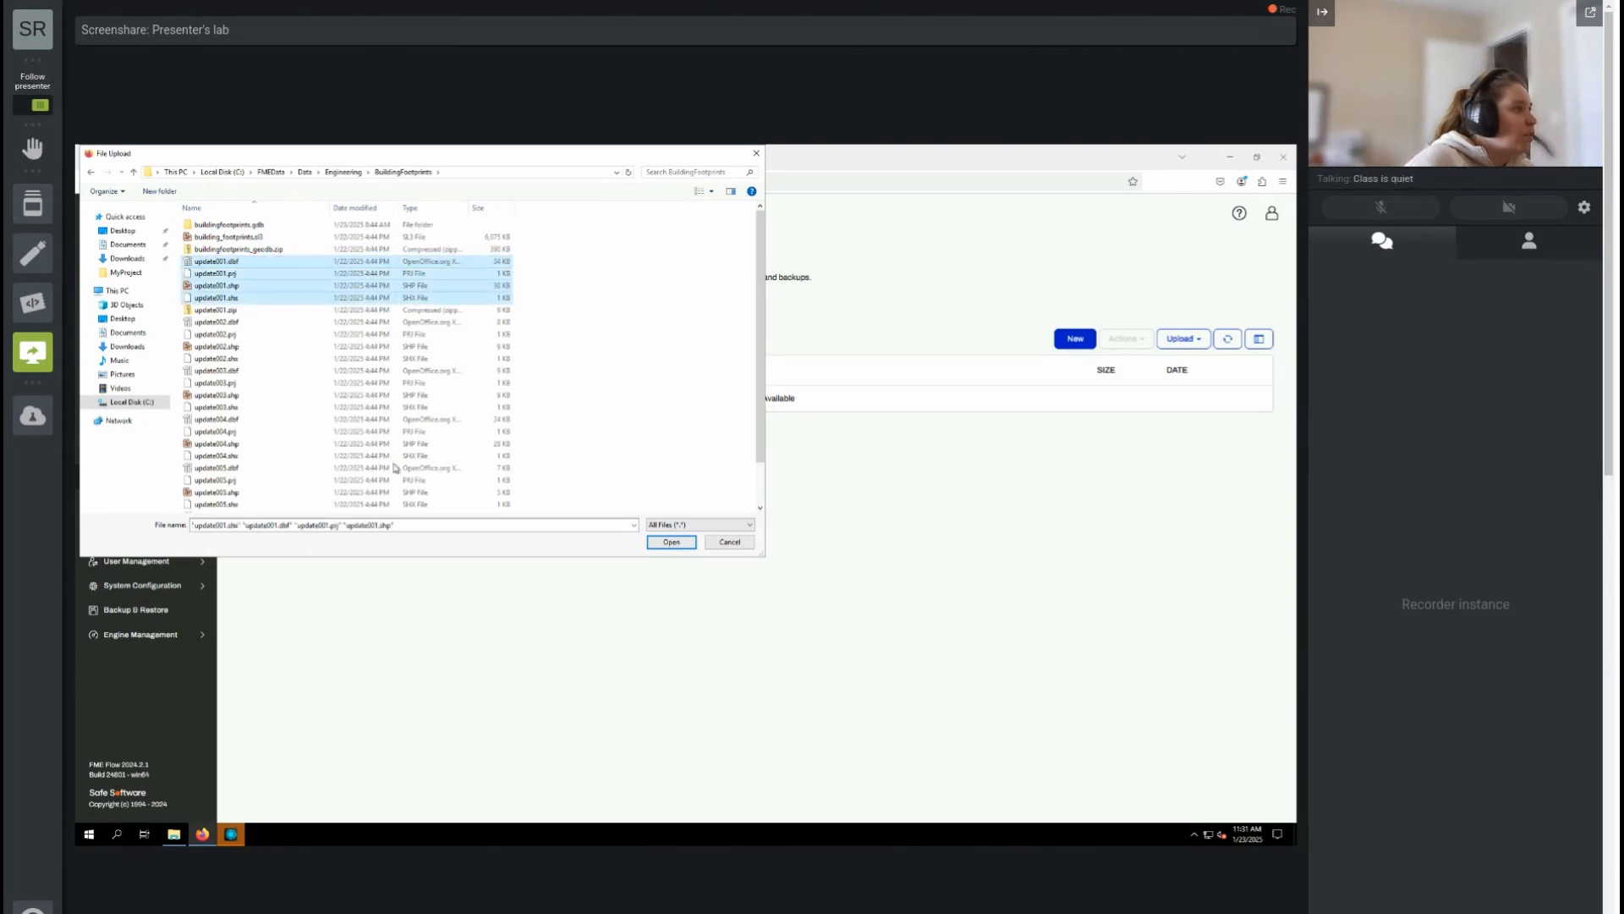
click(671, 542)
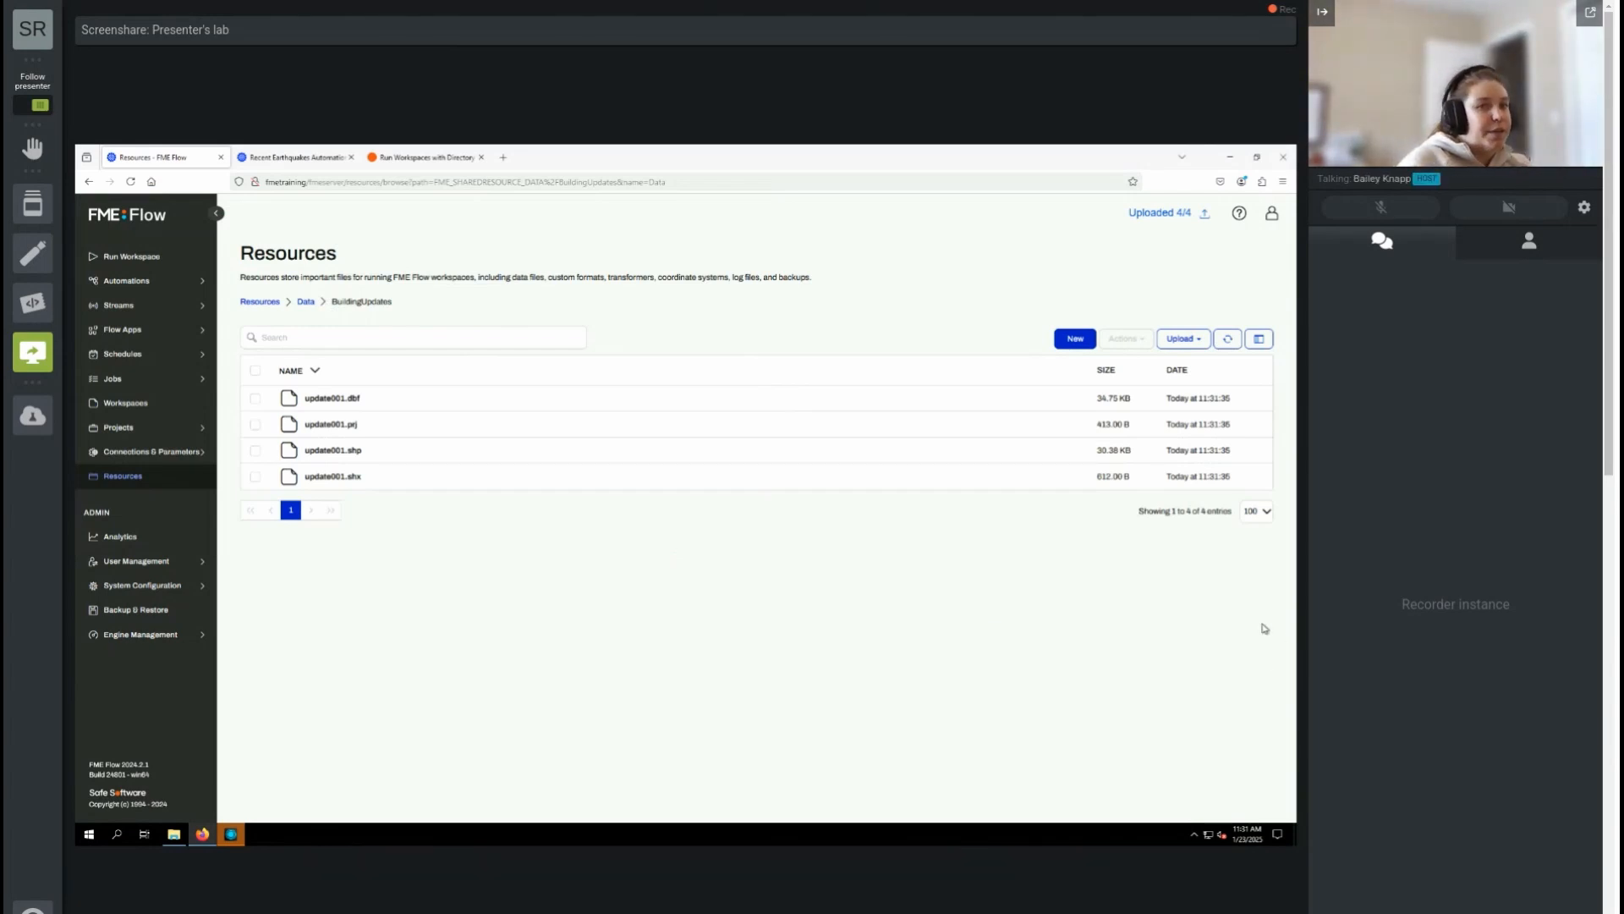
Step: Reopen the Incoming Building Footprints automation and view its debug log
click(144, 282)
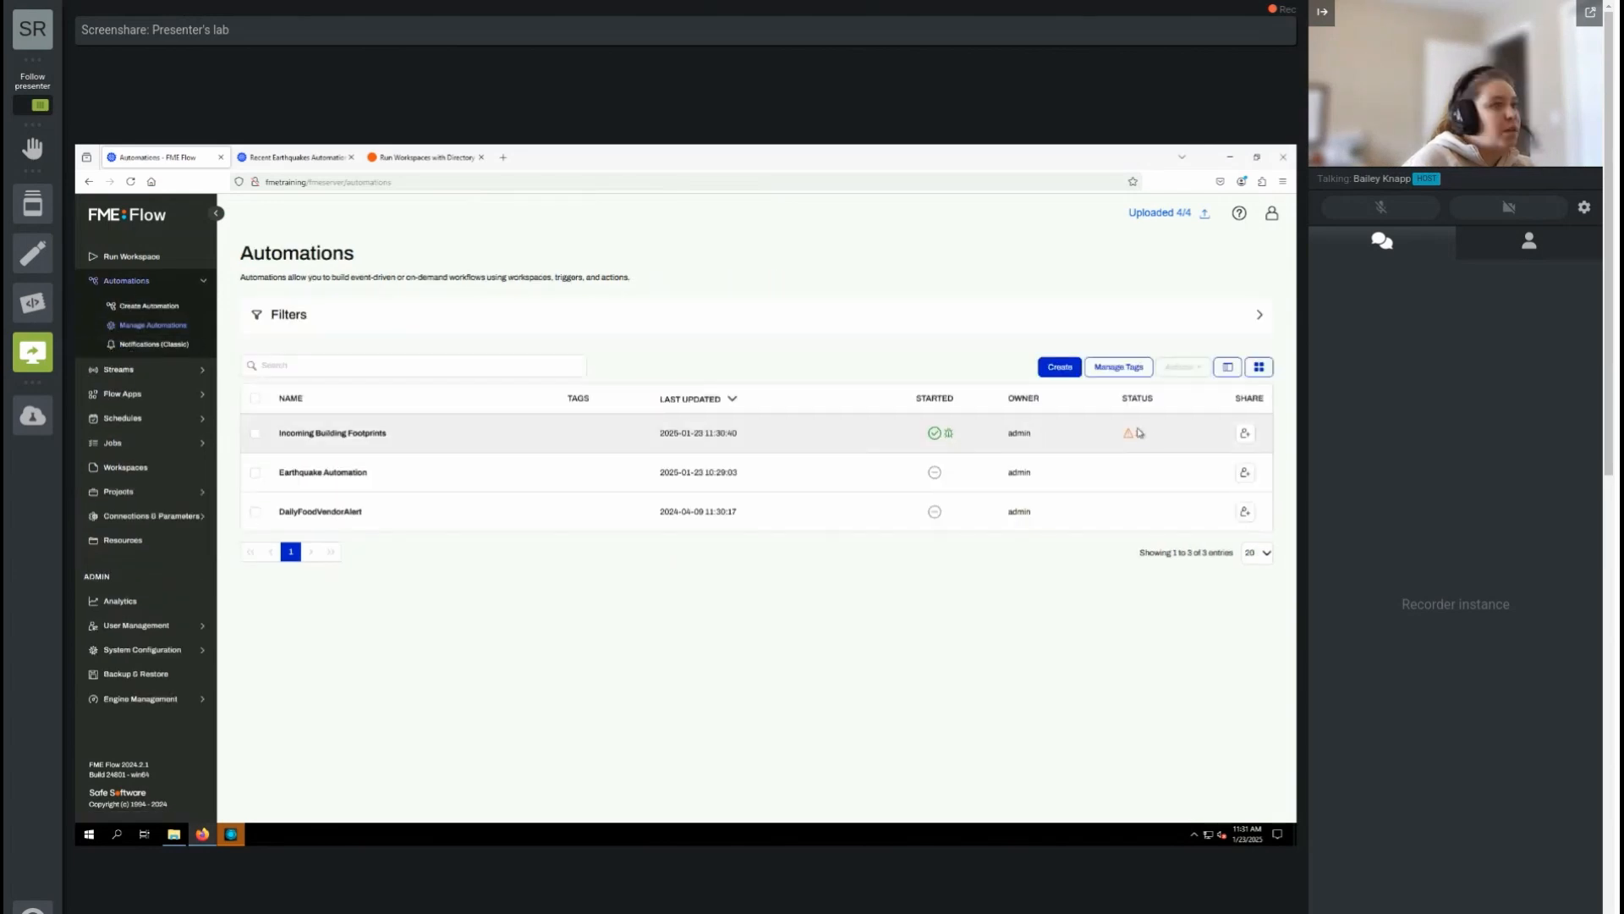
click(361, 436)
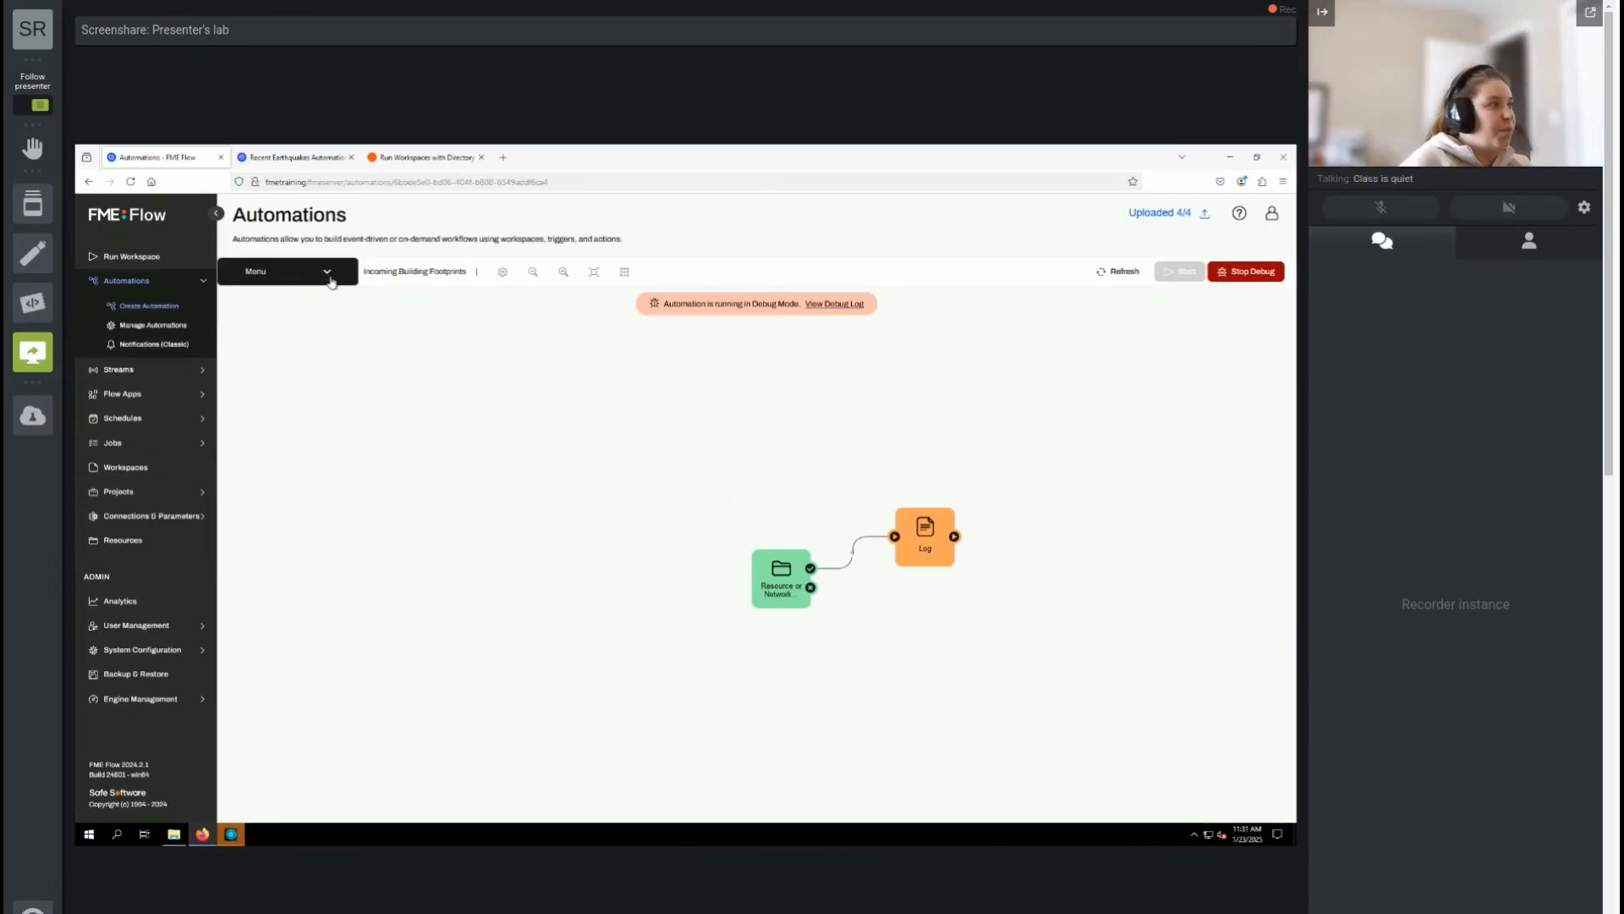
click(331, 282)
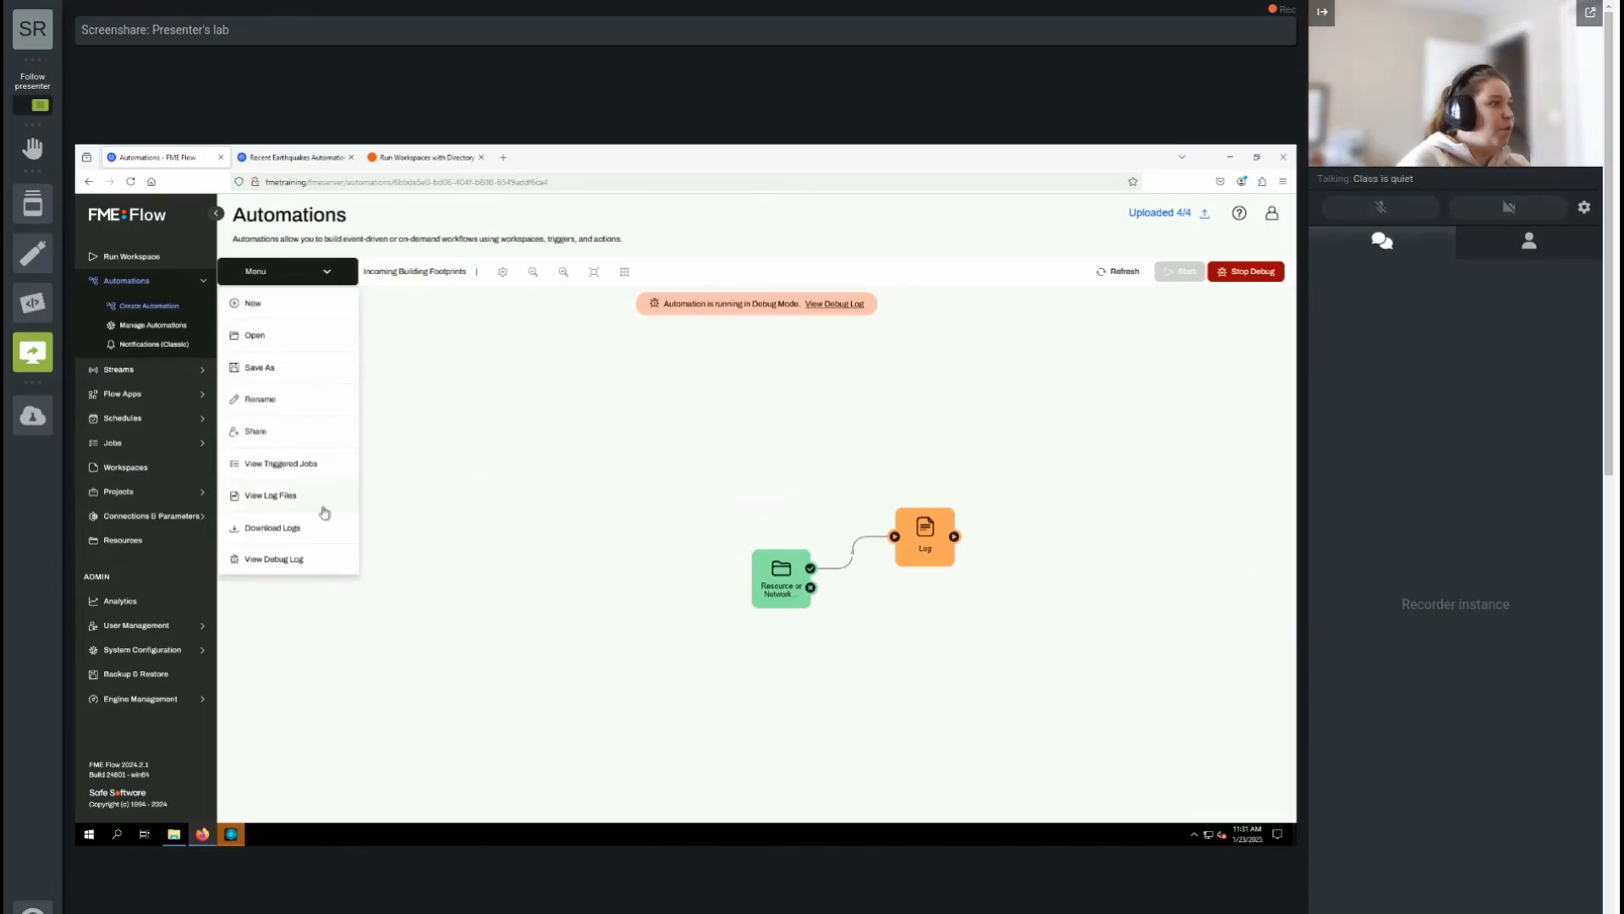
click(286, 559)
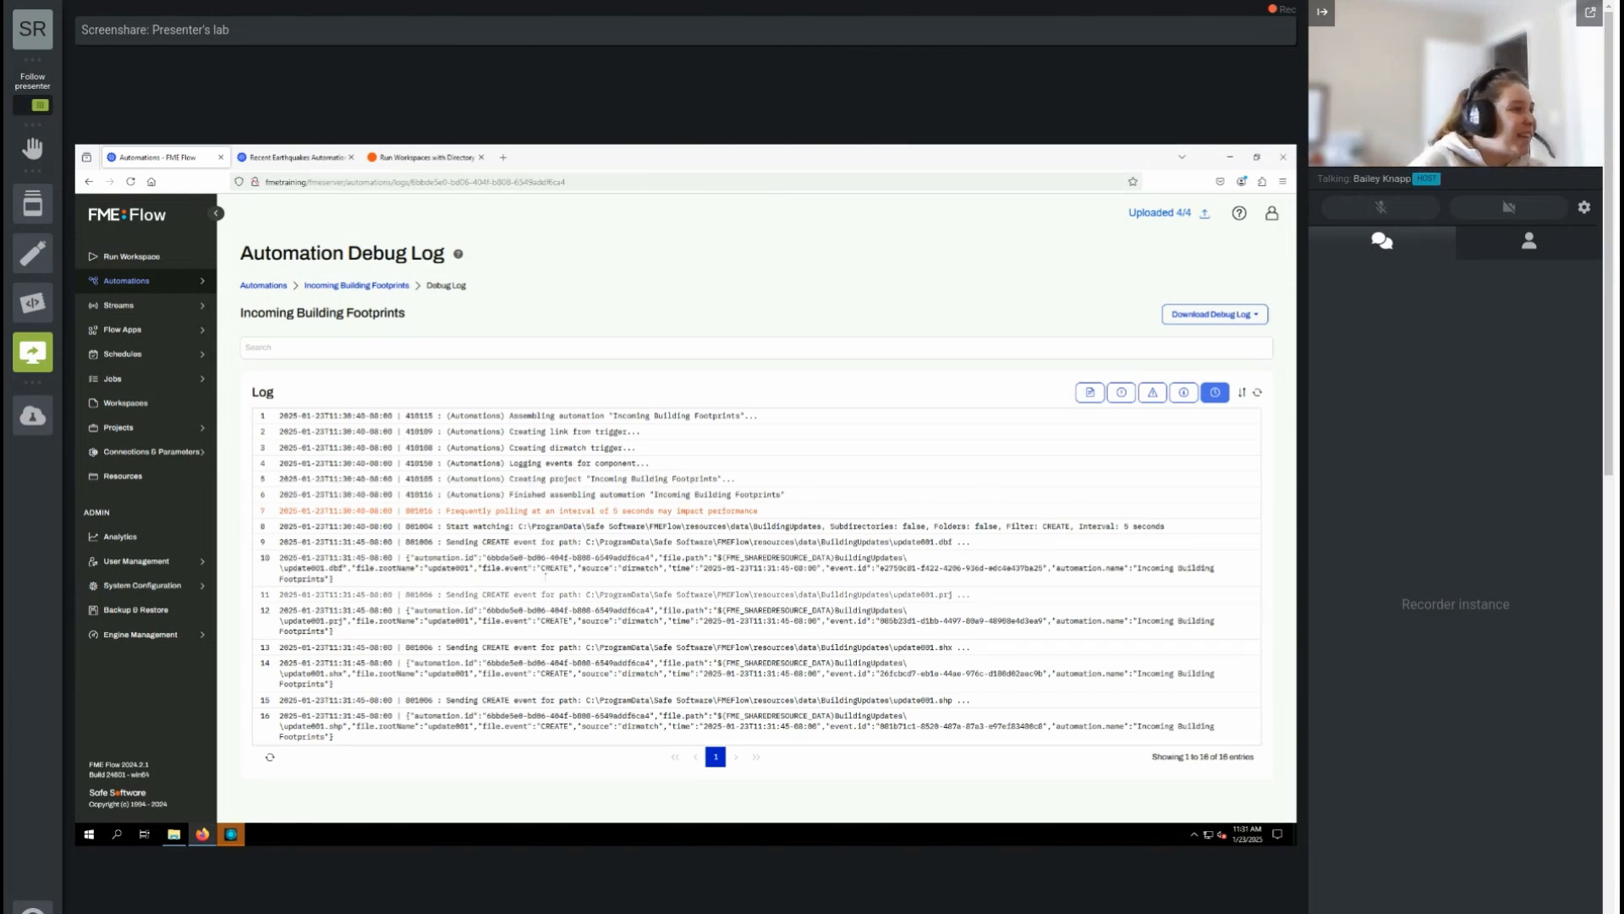
Step: Examine the CREATE event entries and their JSON messages for each uploaded update001 file in the debug log
drag(440, 542, 932, 588)
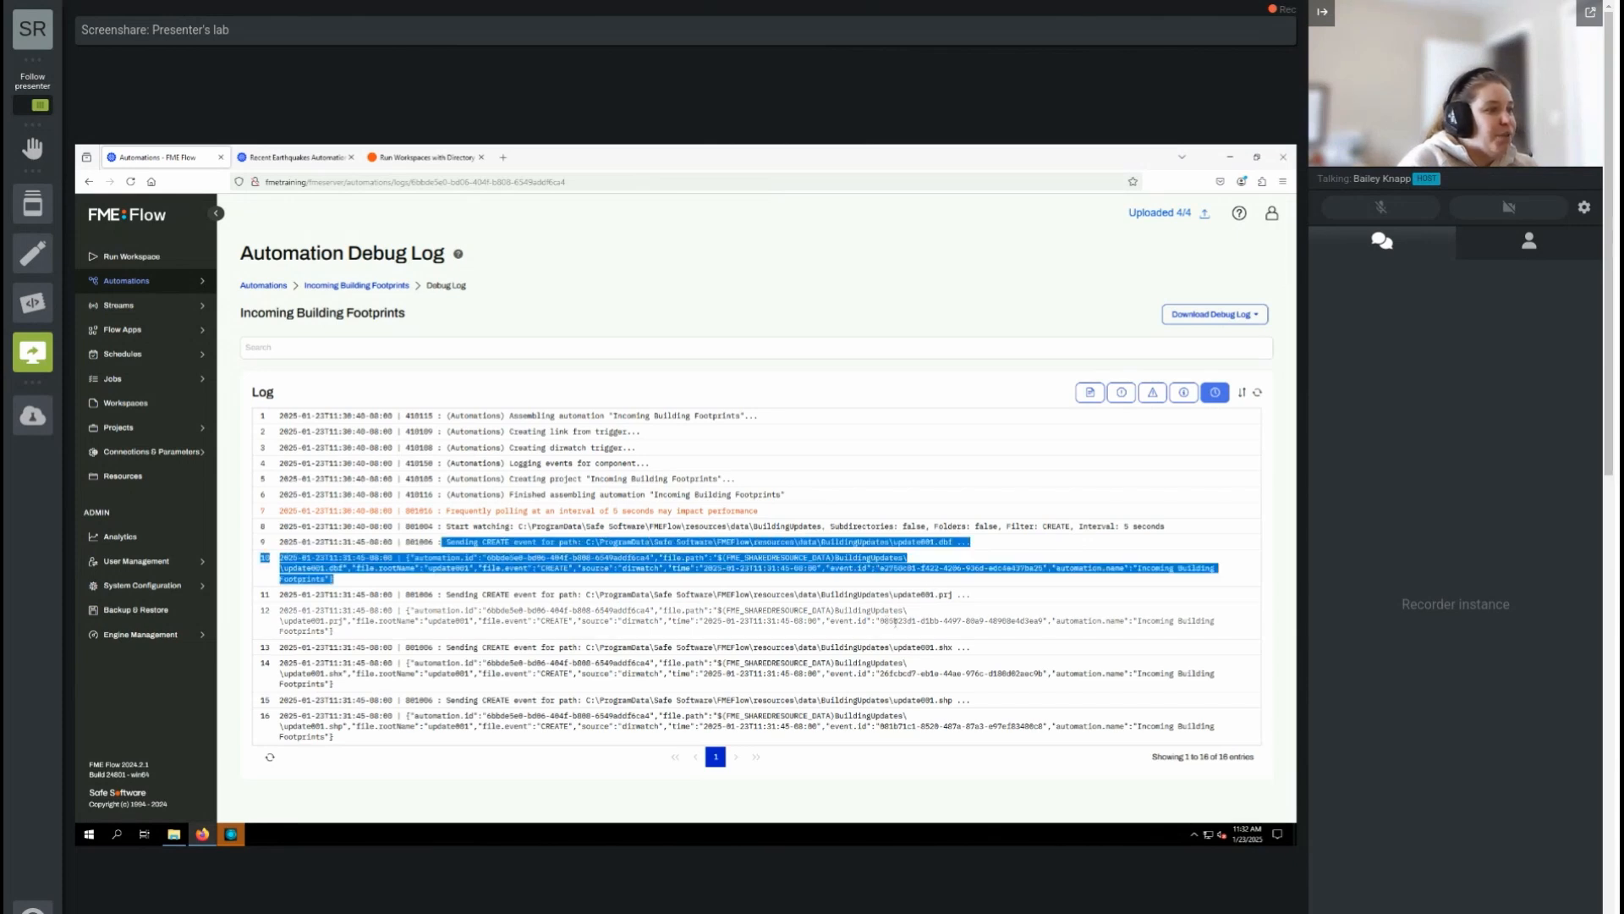
click(984, 643)
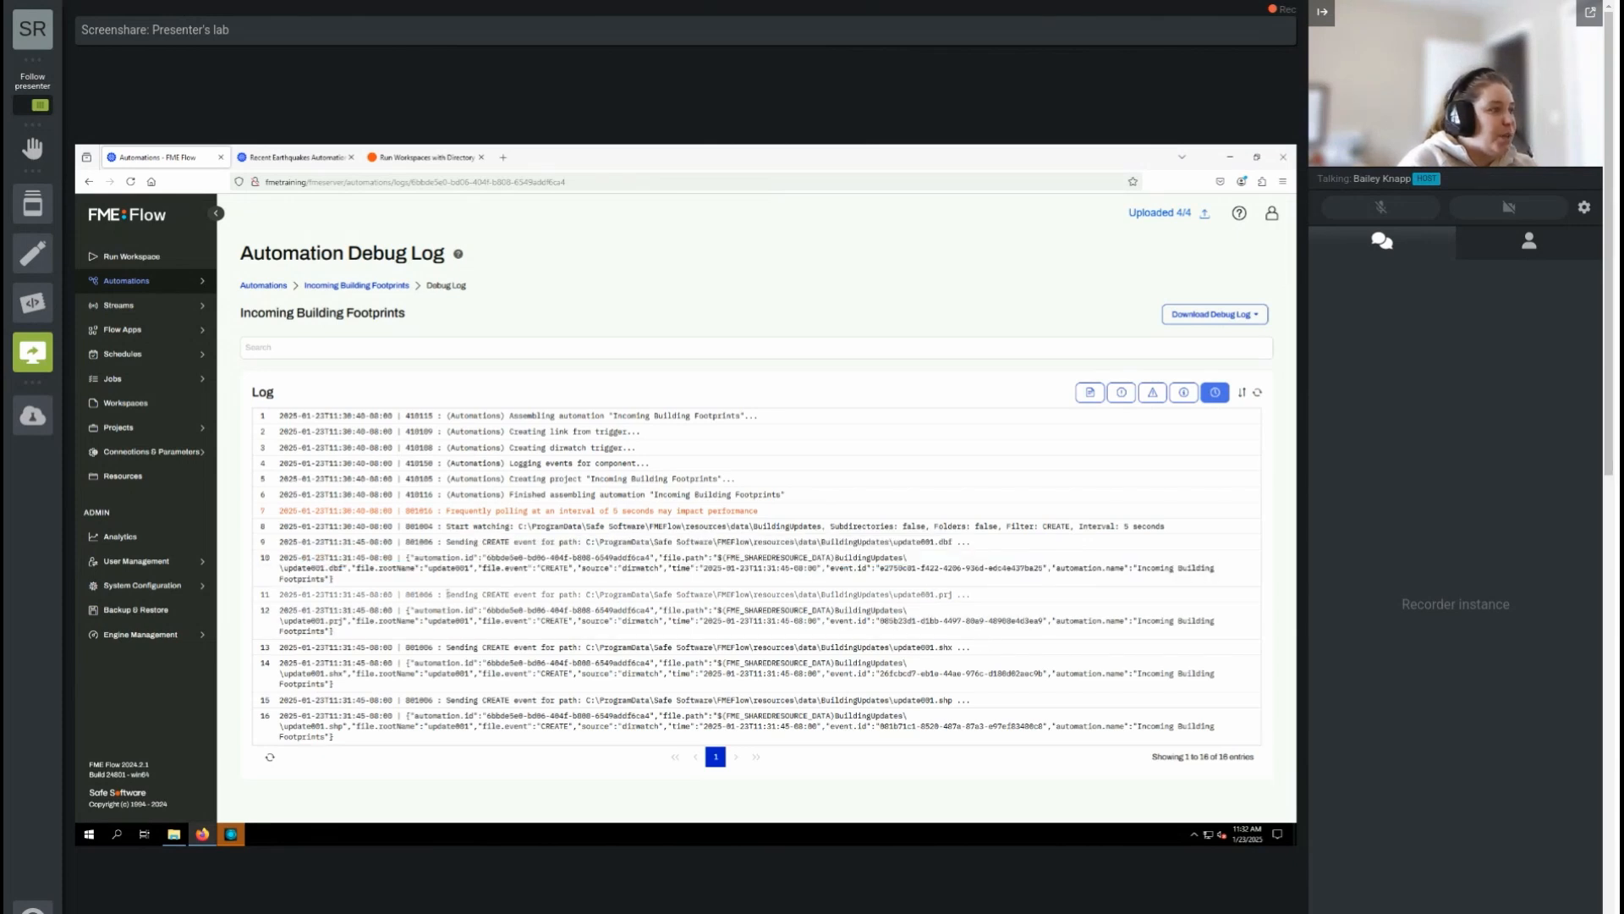
drag(447, 594, 607, 634)
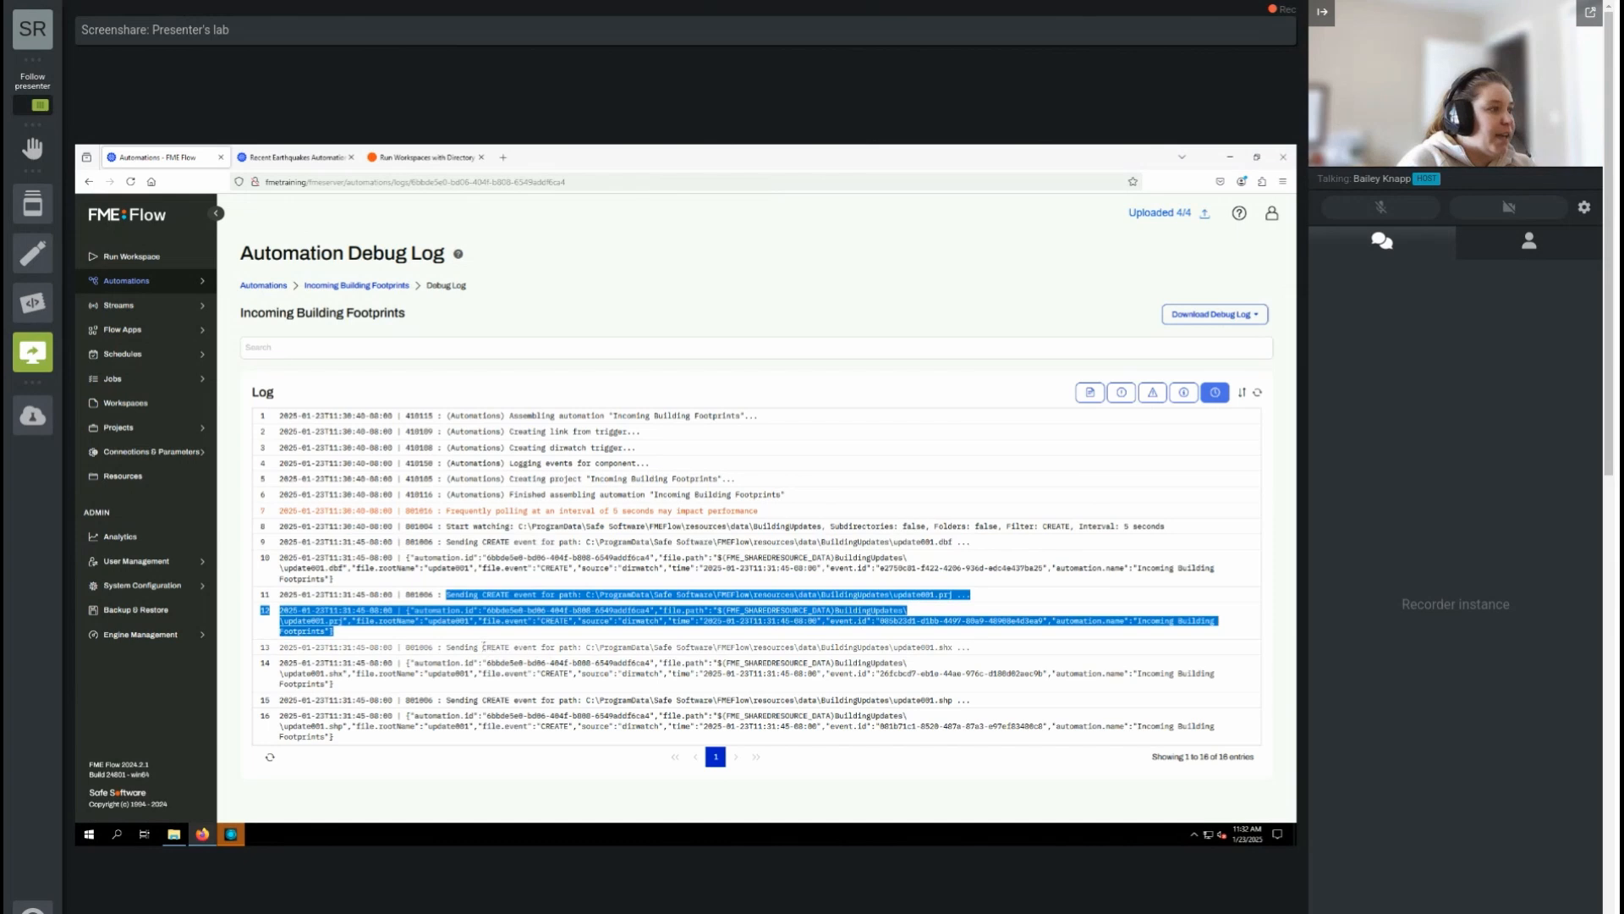
drag(483, 647, 577, 685)
drag(451, 700, 1288, 760)
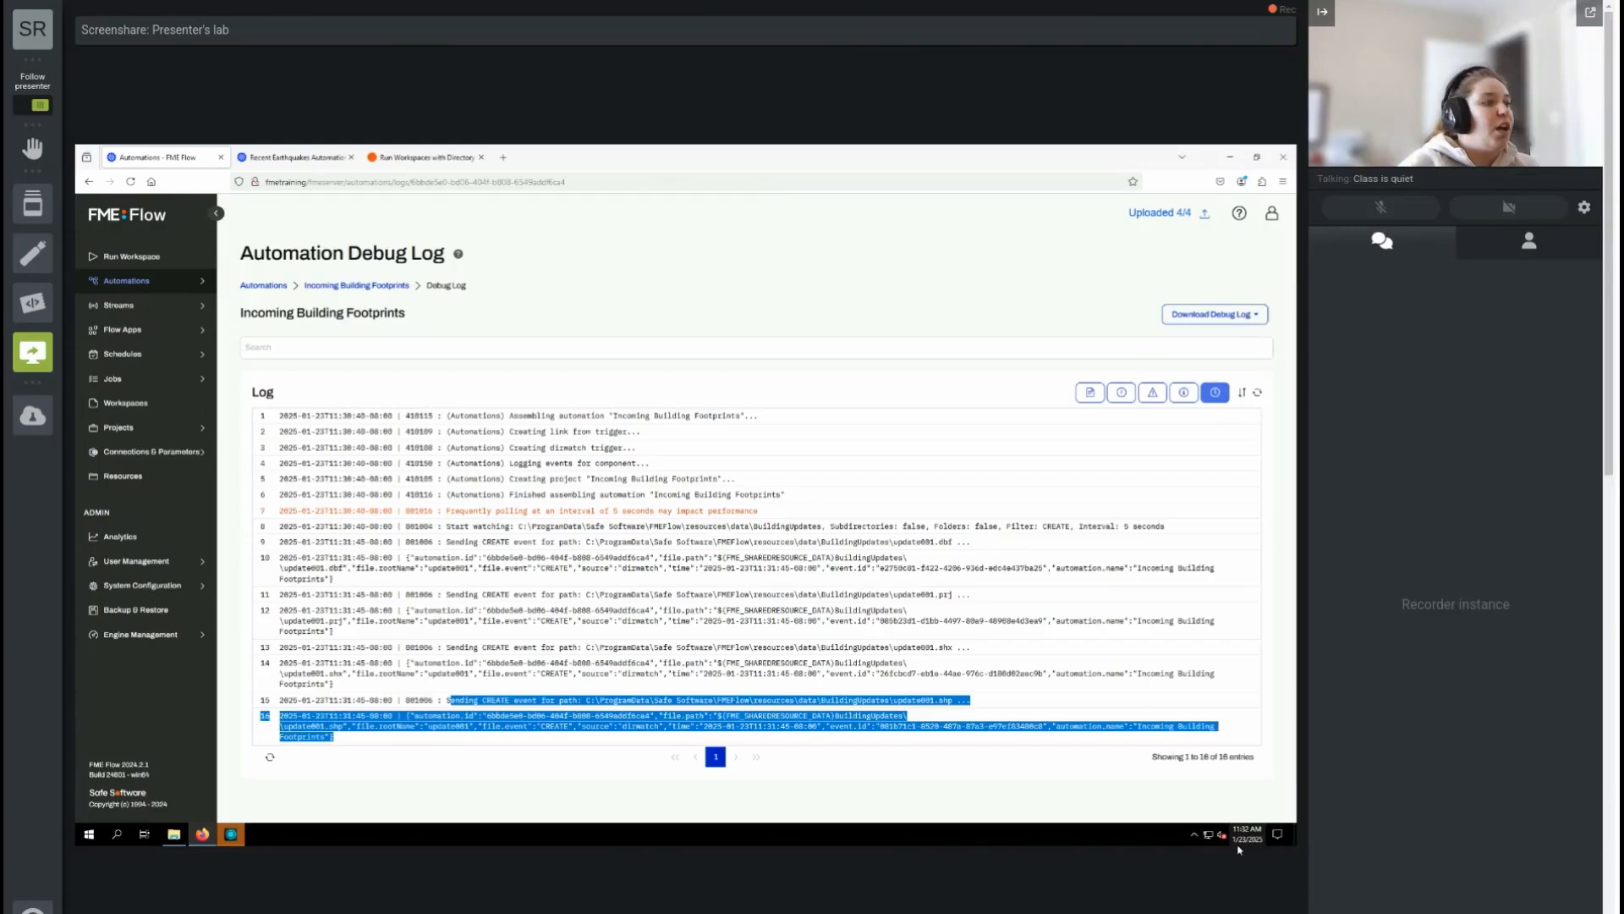
click(1074, 737)
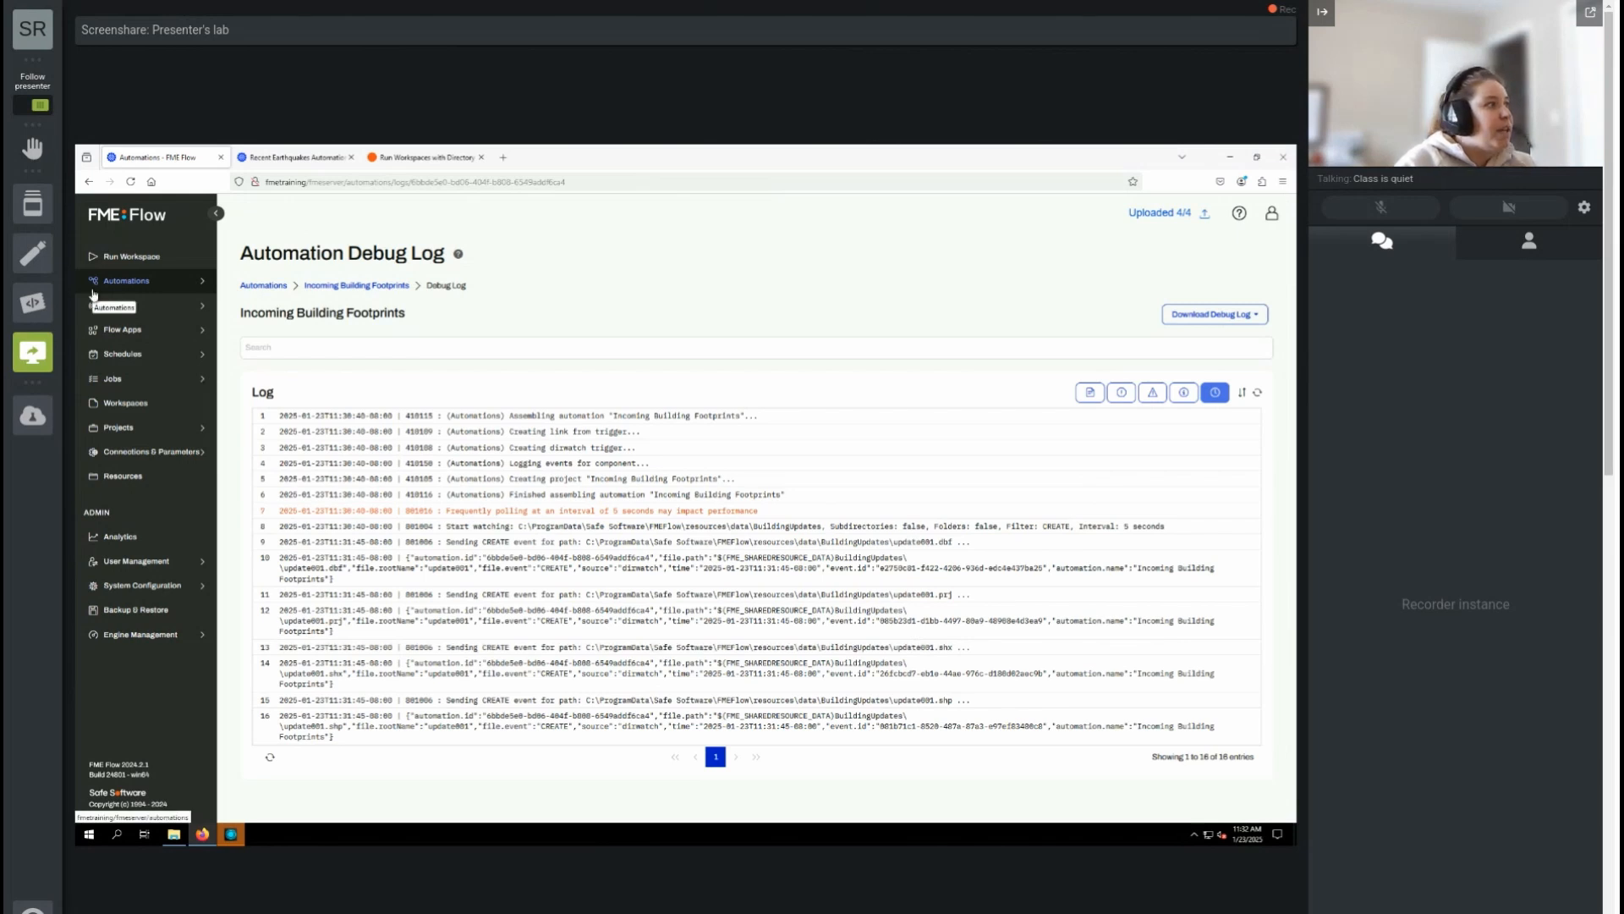
Step: Return from the debug log to the list of automations
click(253, 289)
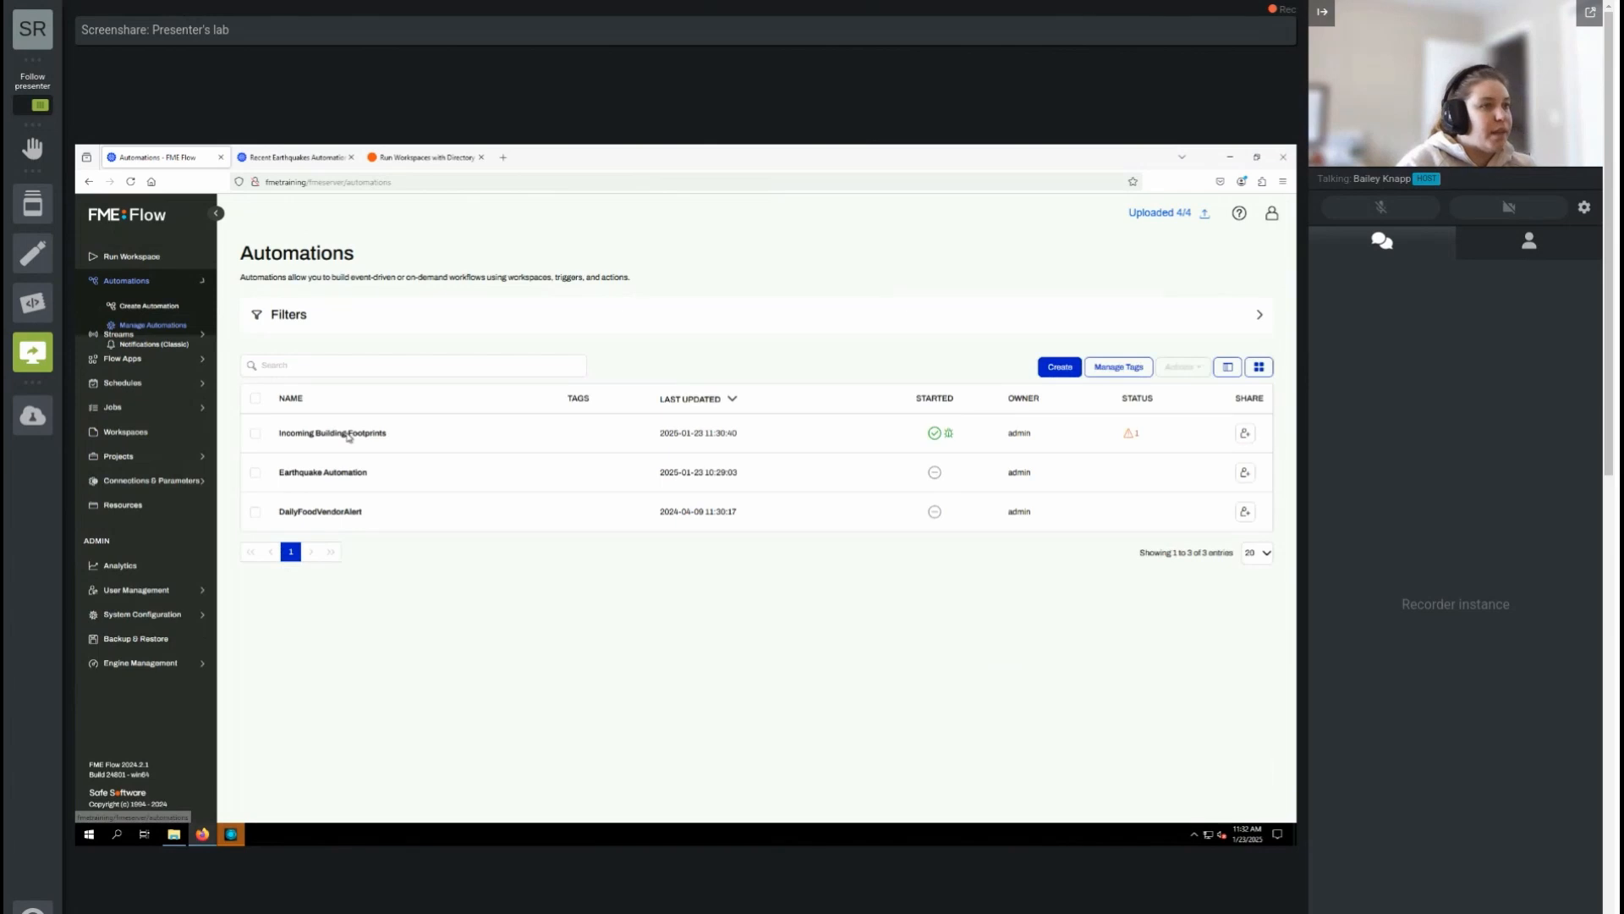